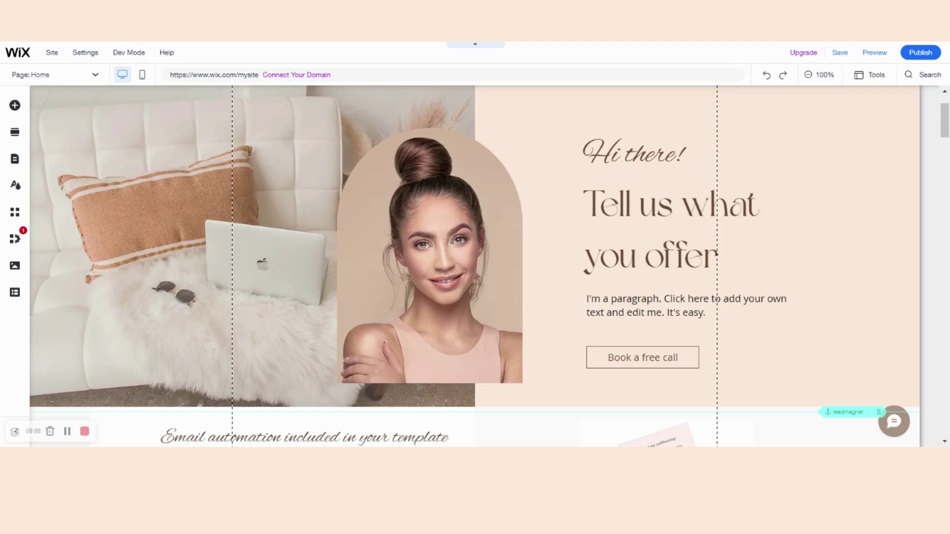
Replace the paragraph text in the welcome section with "Whatever goes here"
{"action": "left_click", "coordinate": [740, 227]}
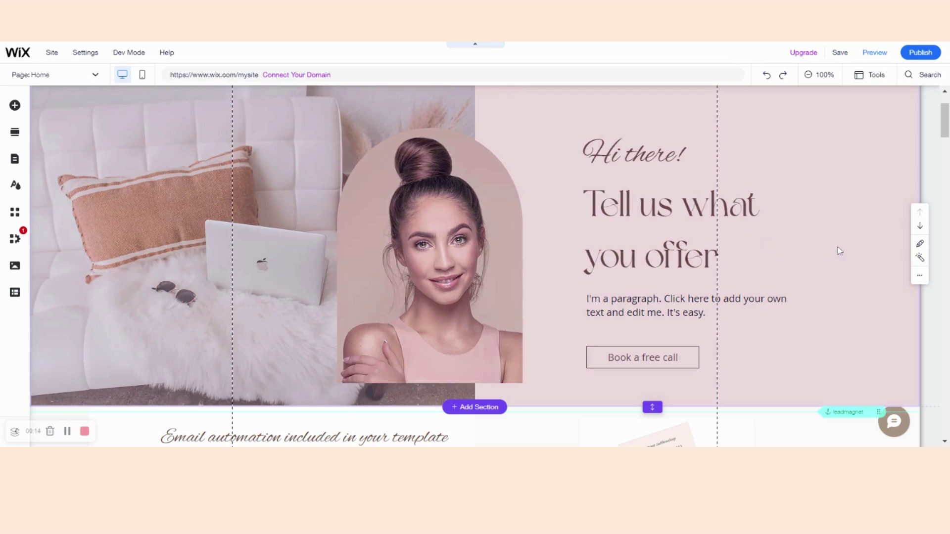
{"action": "left_click", "coordinate": [682, 301]}
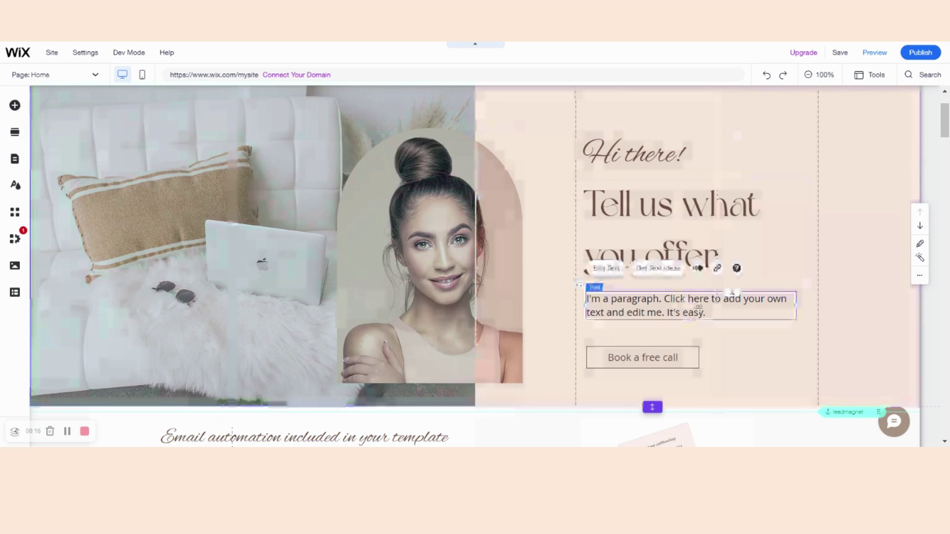
{"action": "left_click", "coordinate": [614, 270]}
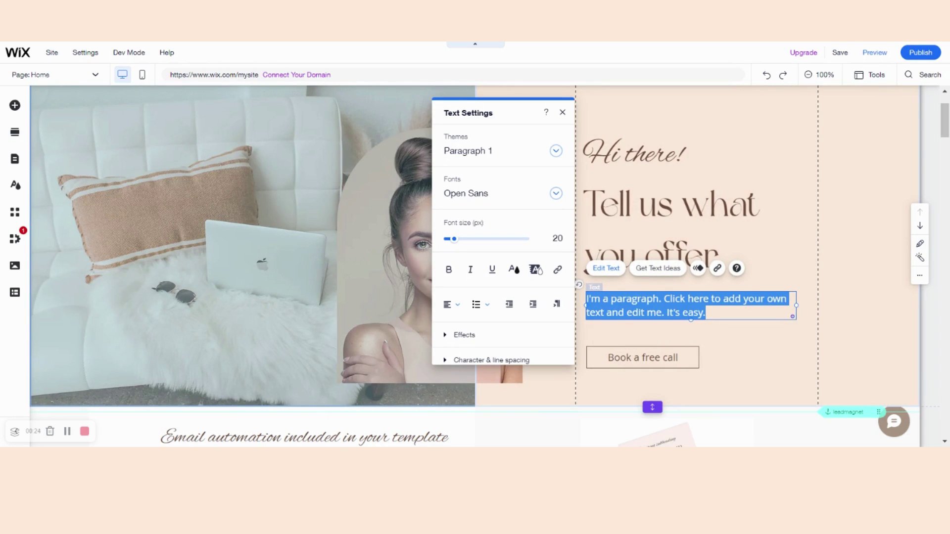
{"action": "type", "text": "Whatever"}
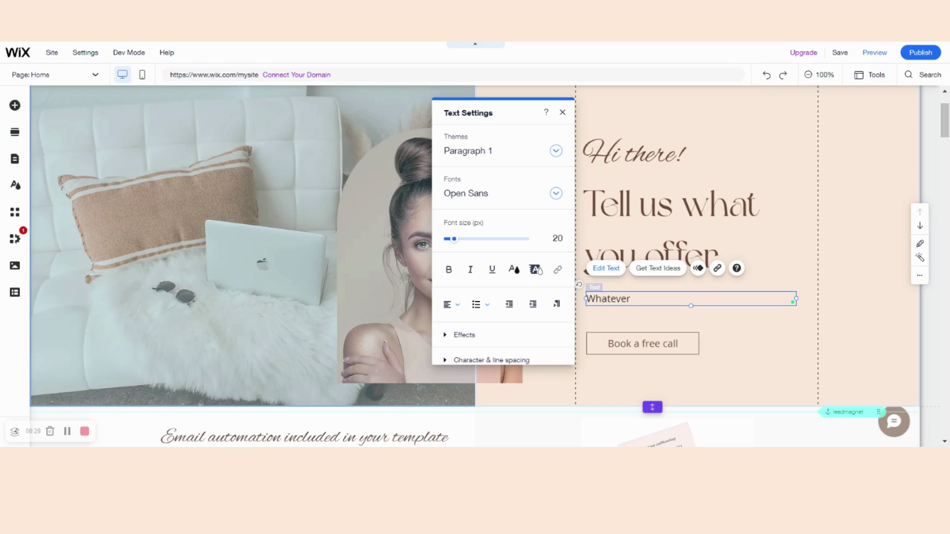
{"action": "type", "text": " goes here"}
Replace the "Tell us what you offer" heading in the welcome section with "Life coach"
{"action": "double_click", "coordinate": [706, 208]}
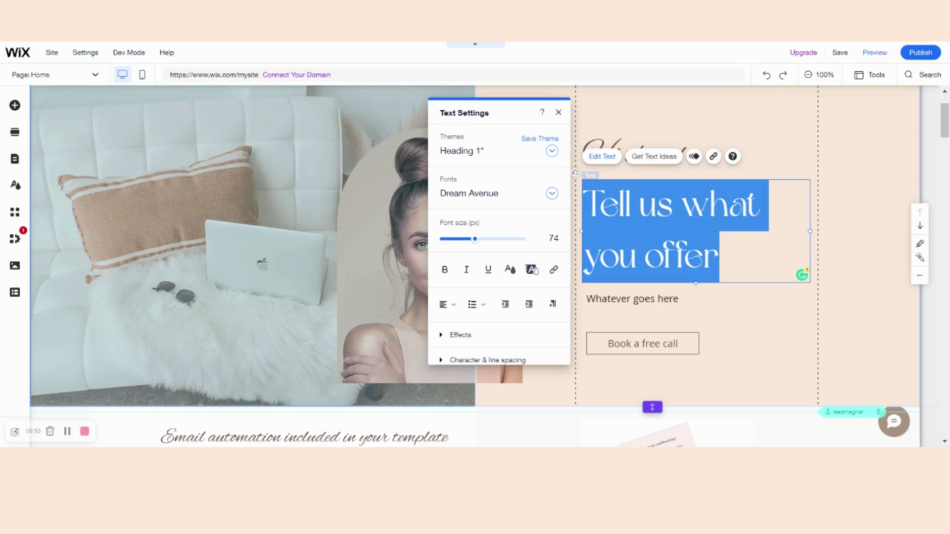
{"action": "type", "text": "Li"}
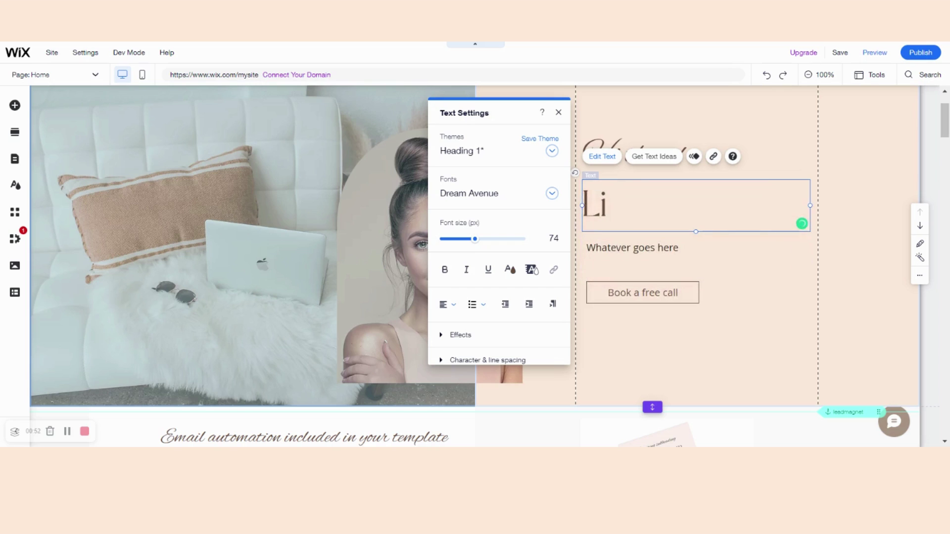
{"action": "type", "text": "fe coach"}
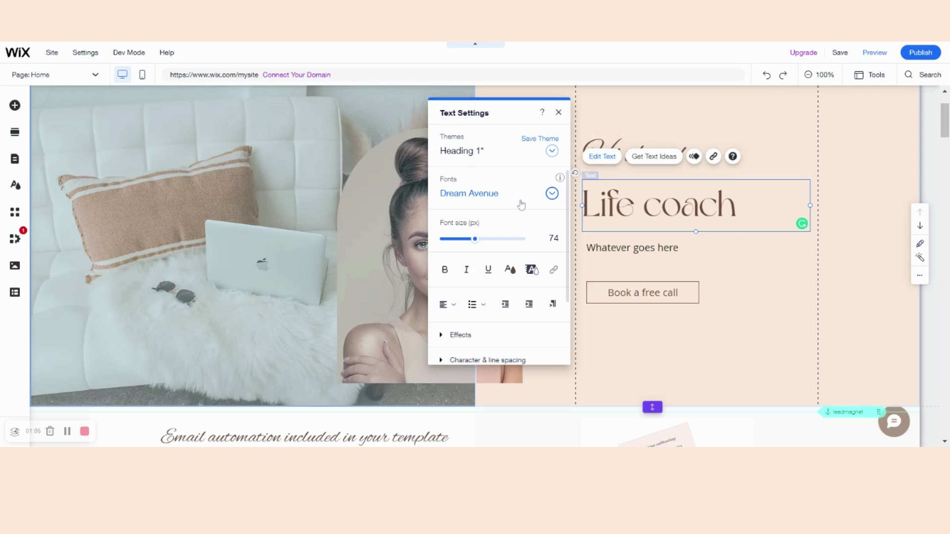
Increase the font size of the whole "Life coach" heading to 99 px
{"action": "left_click", "coordinate": [552, 152]}
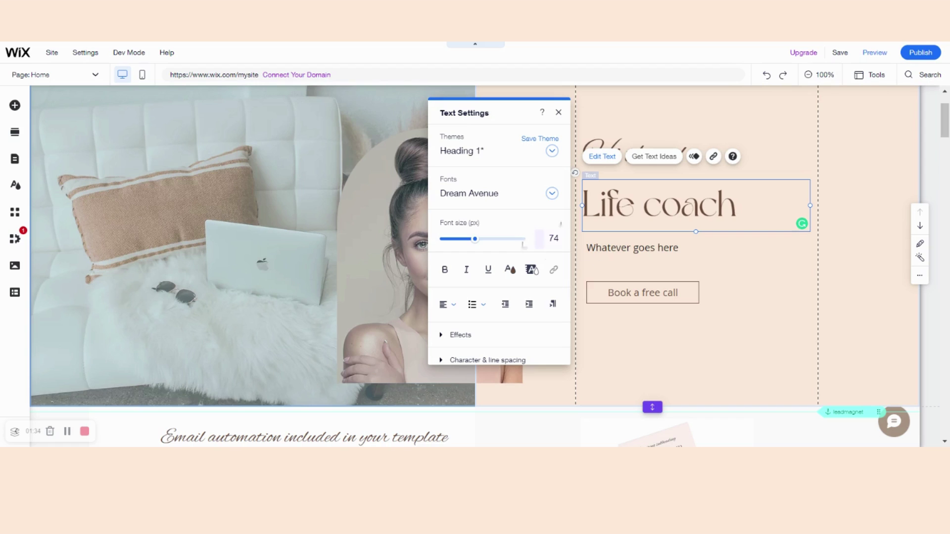
{"action": "left_click_drag", "start_coordinate": [479, 241], "coordinate": [501, 243]}
{"action": "left_click_drag", "start_coordinate": [736, 205], "coordinate": [581, 206]}
{"action": "mouse_move", "coordinate": [500, 239]}
{"action": "left_mouse_down"}
{"action": "mouse_move", "coordinate": [465, 240]}
{"action": "mouse_move", "coordinate": [499, 241]}
{"action": "mouse_move", "coordinate": [487, 243]}
{"action": "left_mouse_up"}
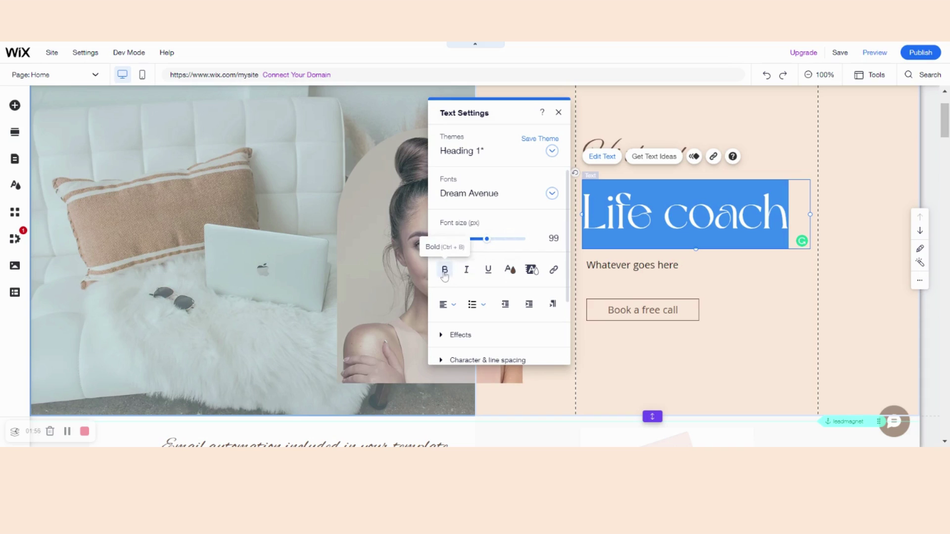
Try underlining the "Life coach" heading and view its theme and custom text colour options
{"action": "left_click", "coordinate": [488, 270]}
{"action": "left_click", "coordinate": [489, 271]}
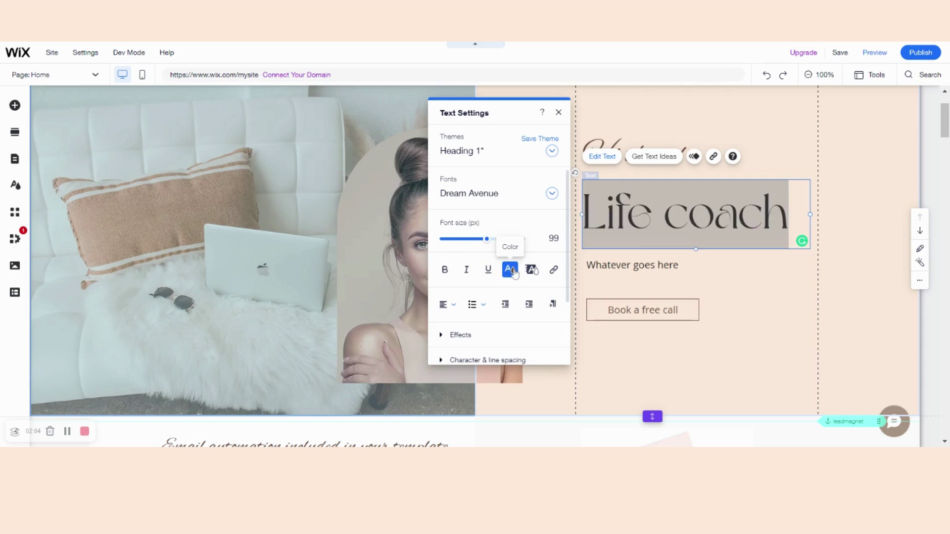
{"action": "left_click", "coordinate": [511, 270]}
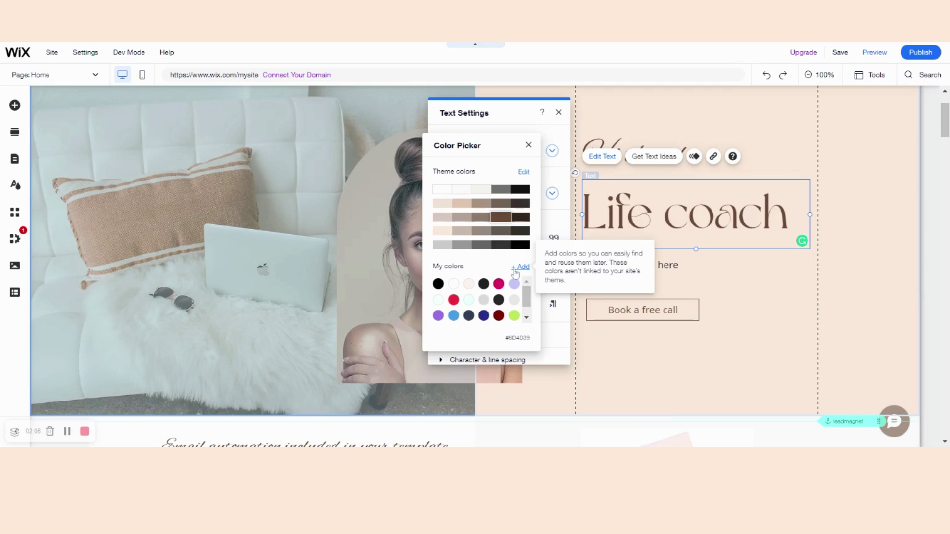
{"action": "left_click", "coordinate": [513, 246]}
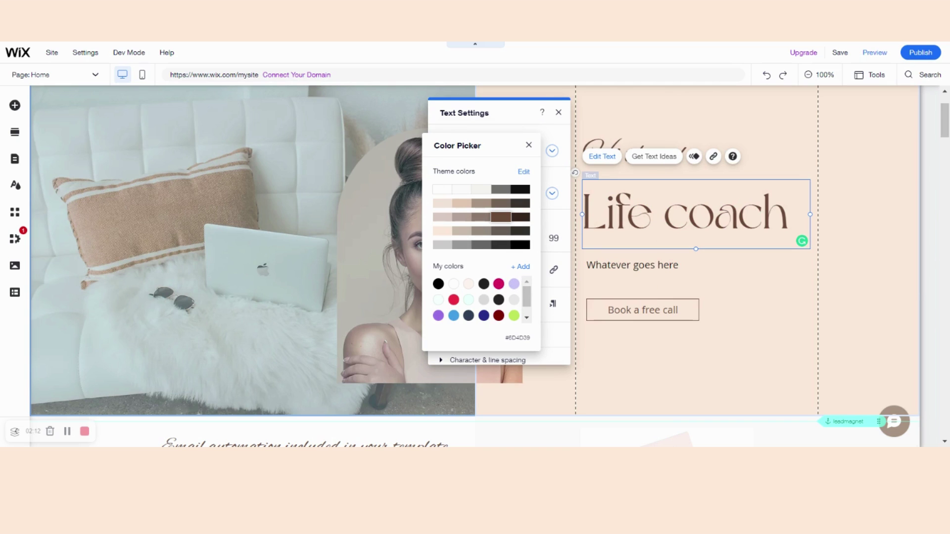
{"action": "left_click", "coordinate": [524, 269]}
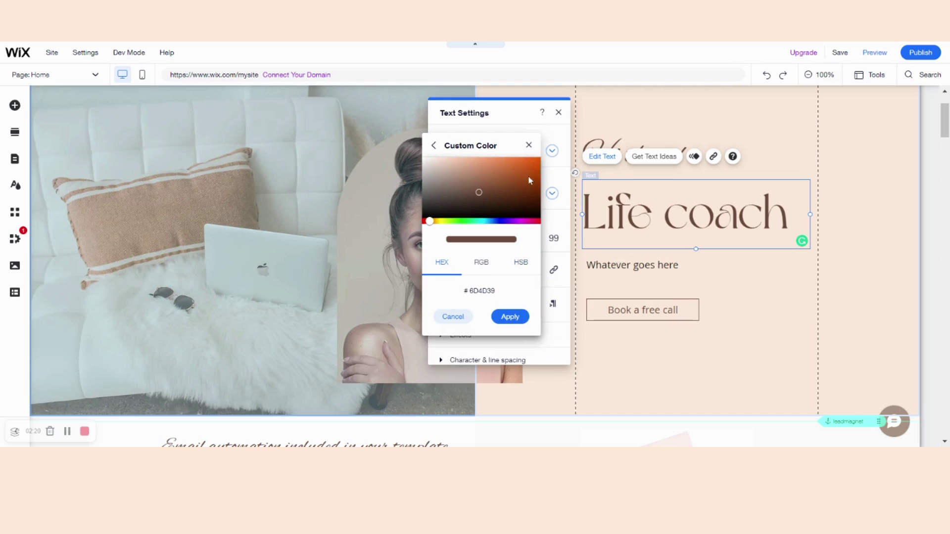
{"action": "left_click", "coordinate": [528, 145]}
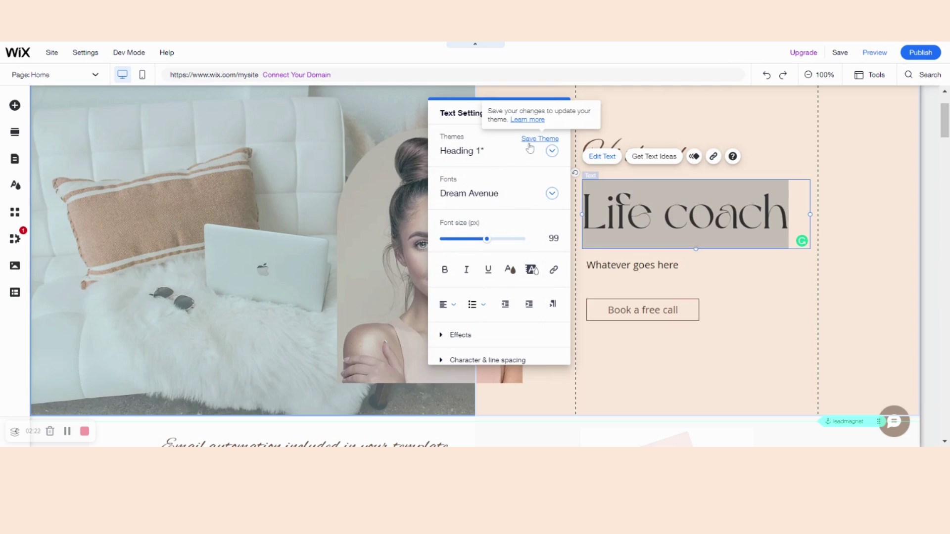
Give the "Life coach" heading a magenta text highlight from the saved My colors swatches
{"action": "left_click", "coordinate": [531, 270]}
{"action": "left_click", "coordinate": [498, 285]}
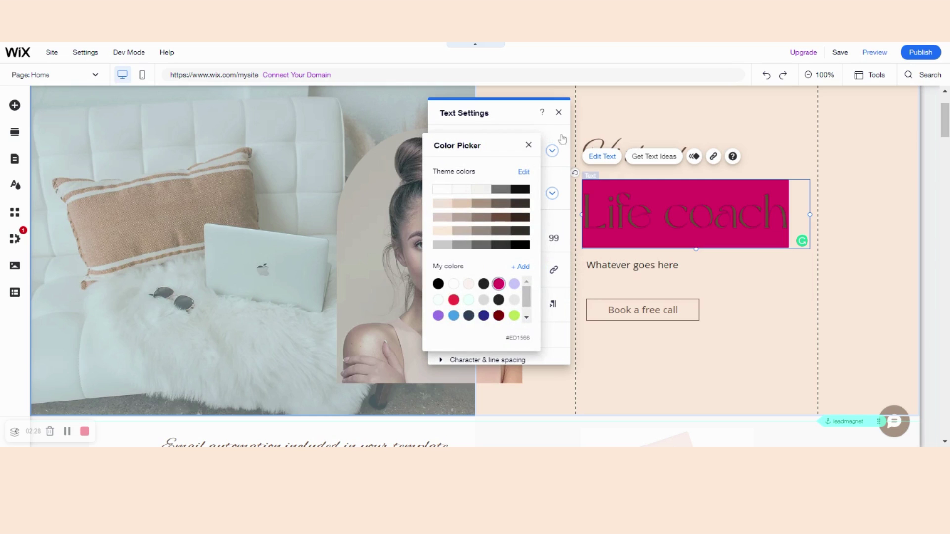
{"action": "left_click", "coordinate": [528, 145]}
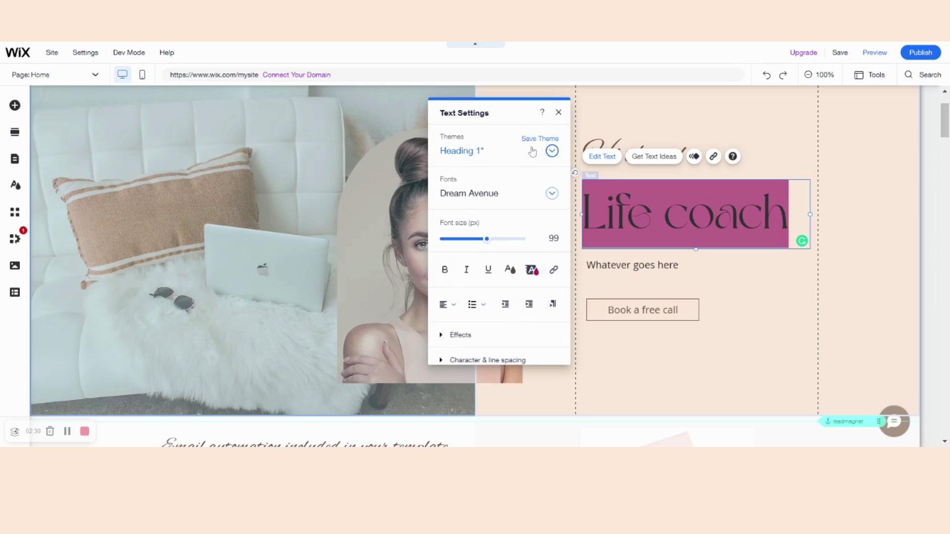
Examine the page and web address link options for the "Life coach" heading
{"action": "left_click", "coordinate": [553, 270]}
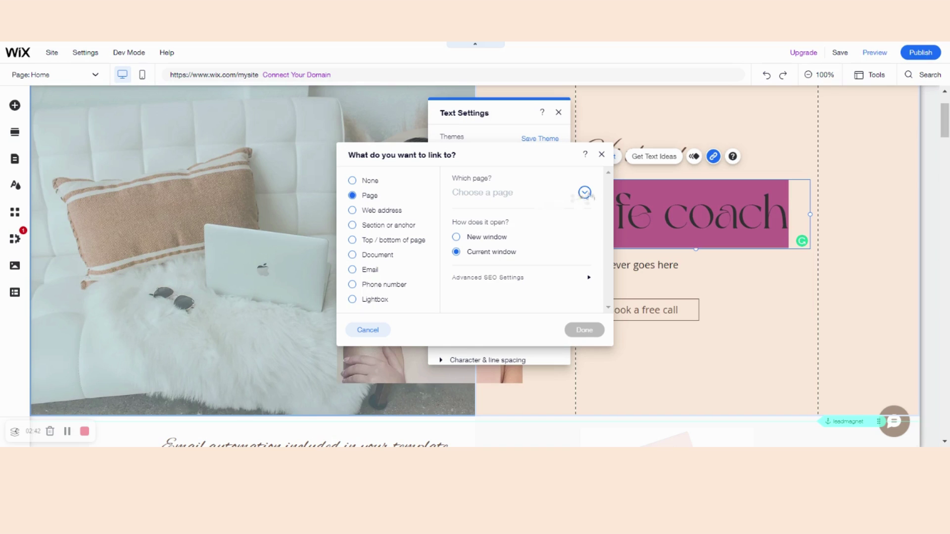
{"action": "left_click", "coordinate": [585, 193]}
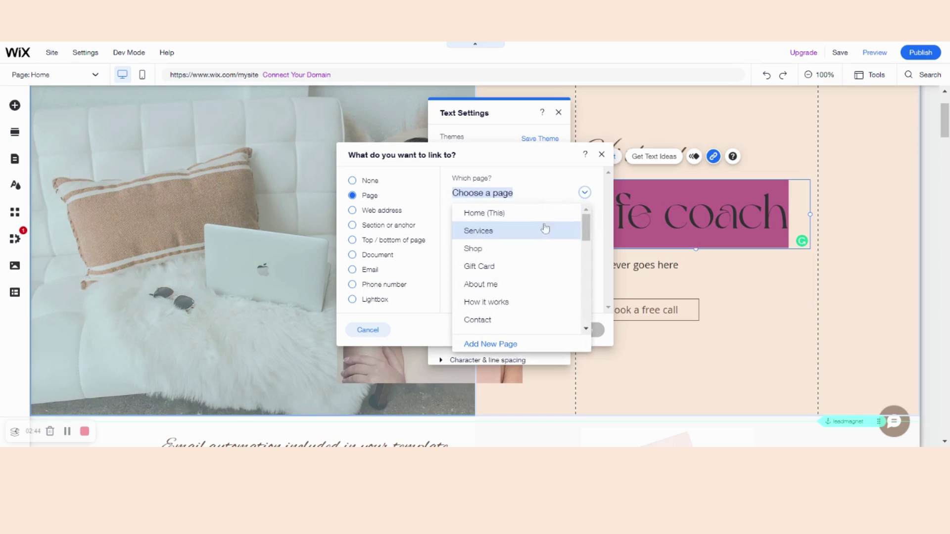
{"action": "scroll", "coordinate": [537, 262], "scroll_direction": "down", "scroll_amount": 5}
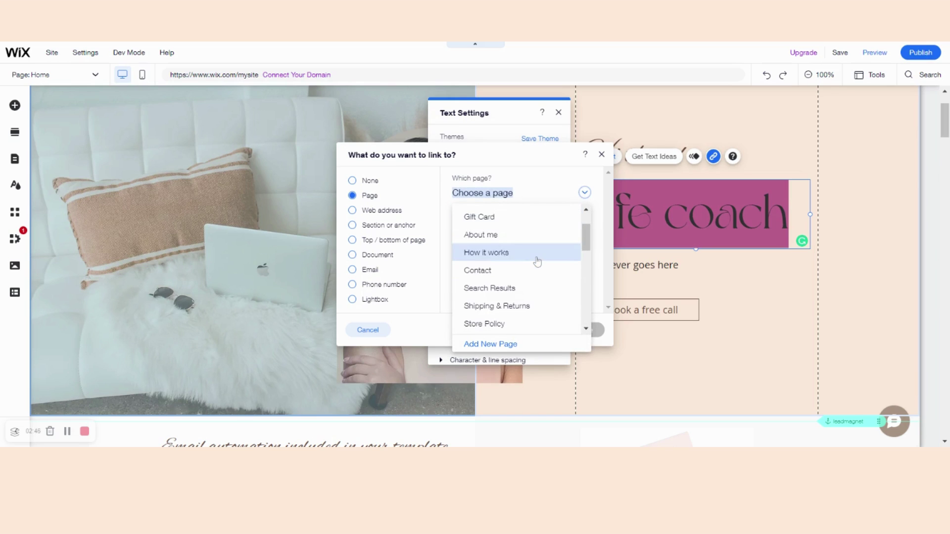
{"action": "scroll", "coordinate": [516, 254], "scroll_direction": "down", "scroll_amount": 6}
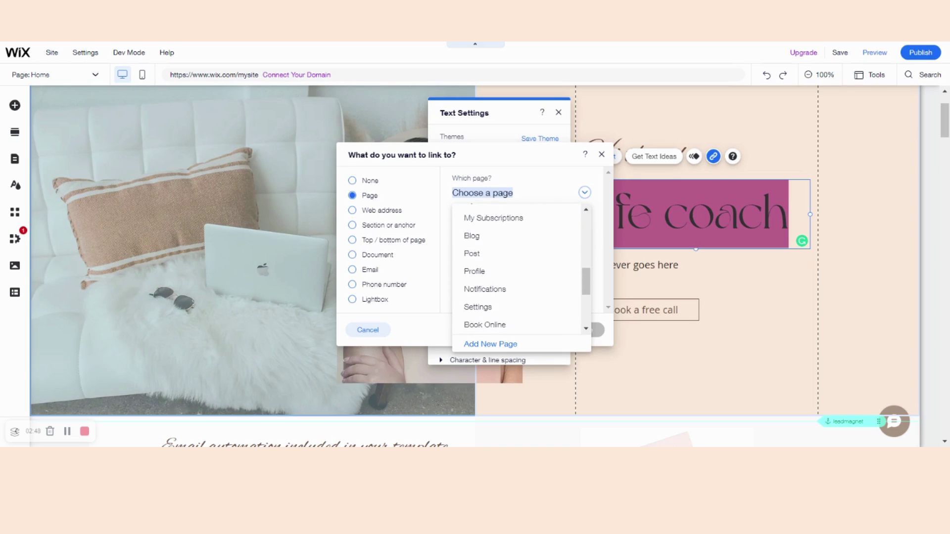
{"action": "scroll", "coordinate": [516, 253], "scroll_direction": "up", "scroll_amount": 11}
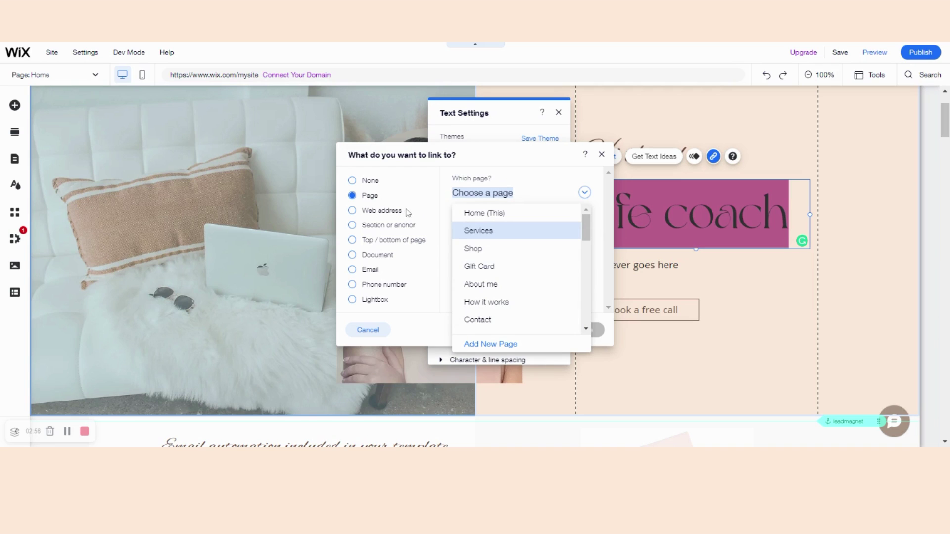
{"action": "left_click", "coordinate": [431, 196]}
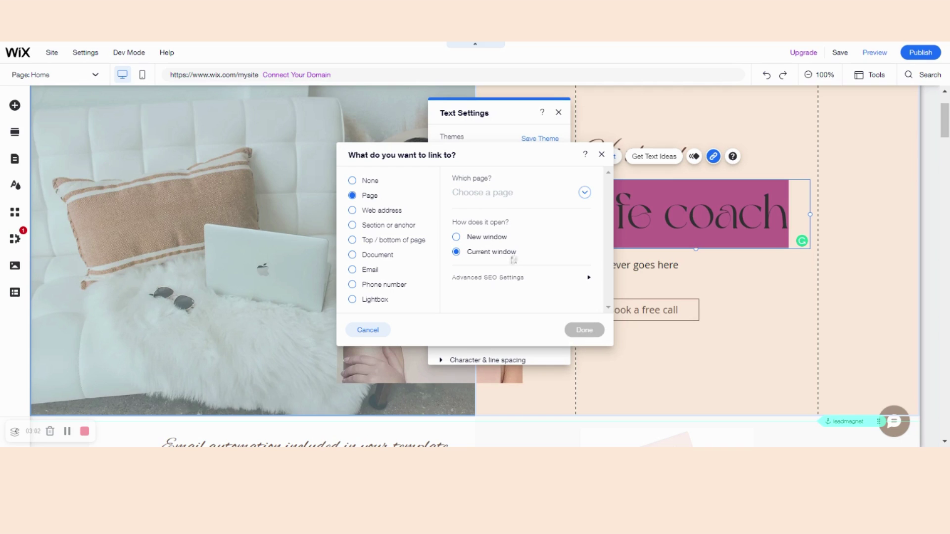
{"action": "left_click", "coordinate": [353, 211]}
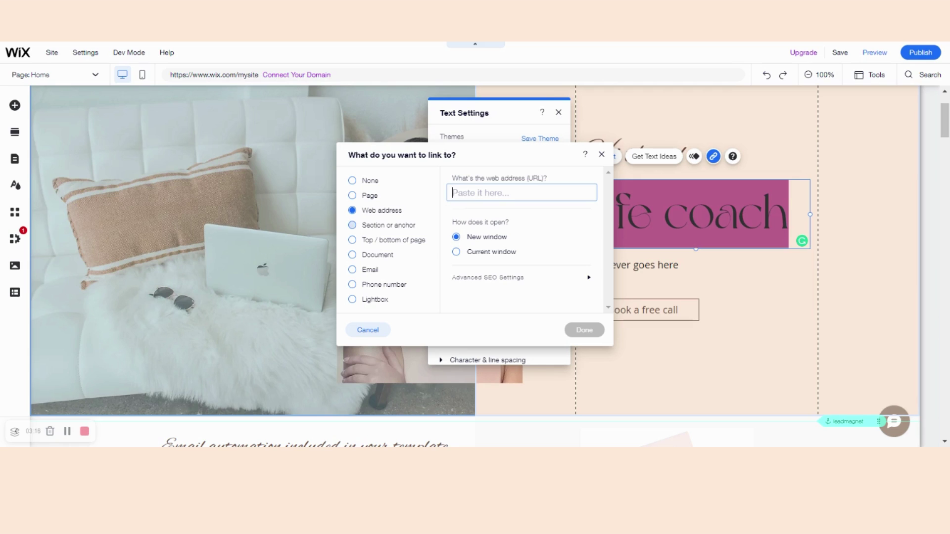
Link the "Life coach" heading to the Testimonials section of the Services page
{"action": "left_click", "coordinate": [352, 225]}
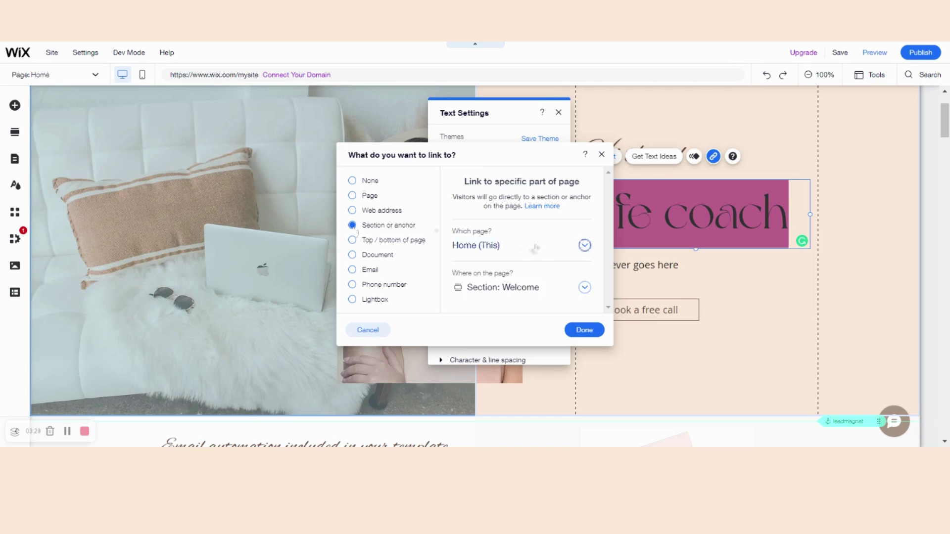
{"action": "left_click", "coordinate": [585, 246]}
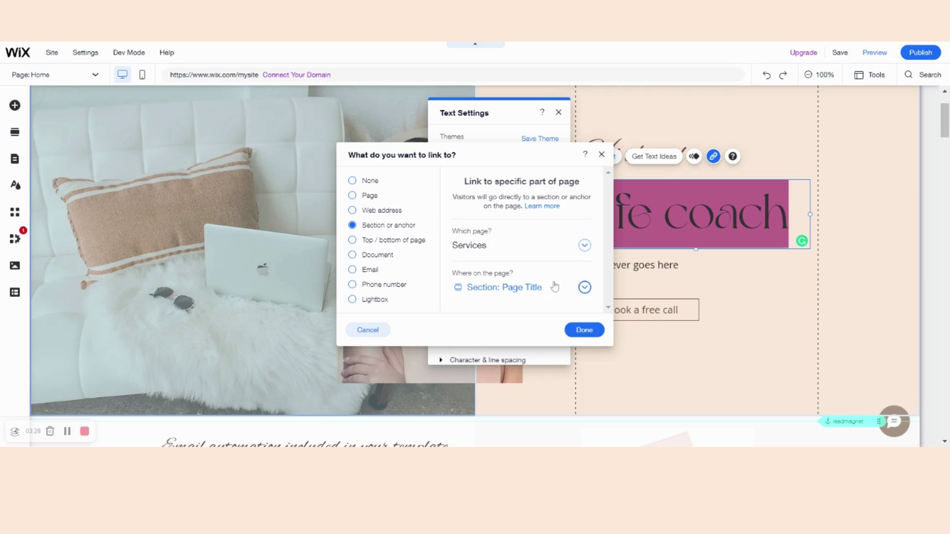
{"action": "left_click", "coordinate": [585, 288]}
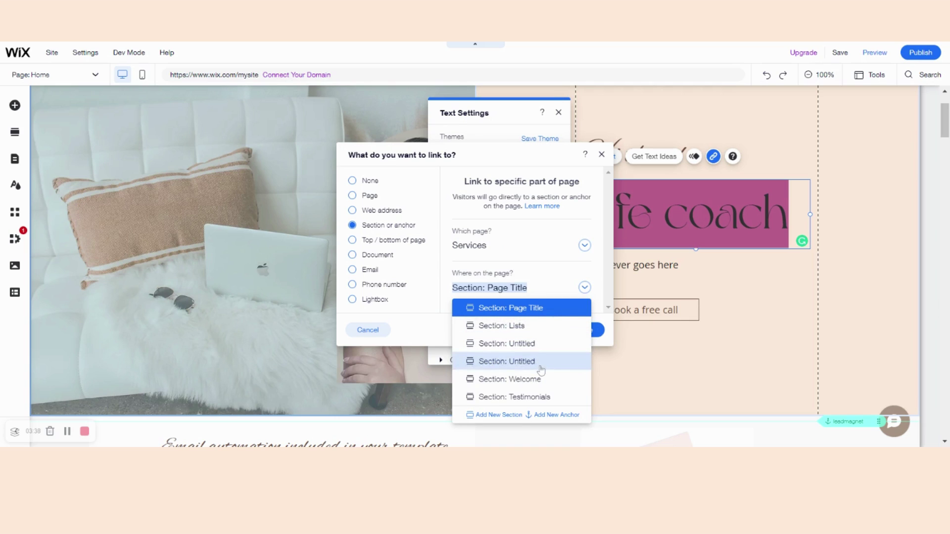
{"action": "left_click", "coordinate": [552, 398]}
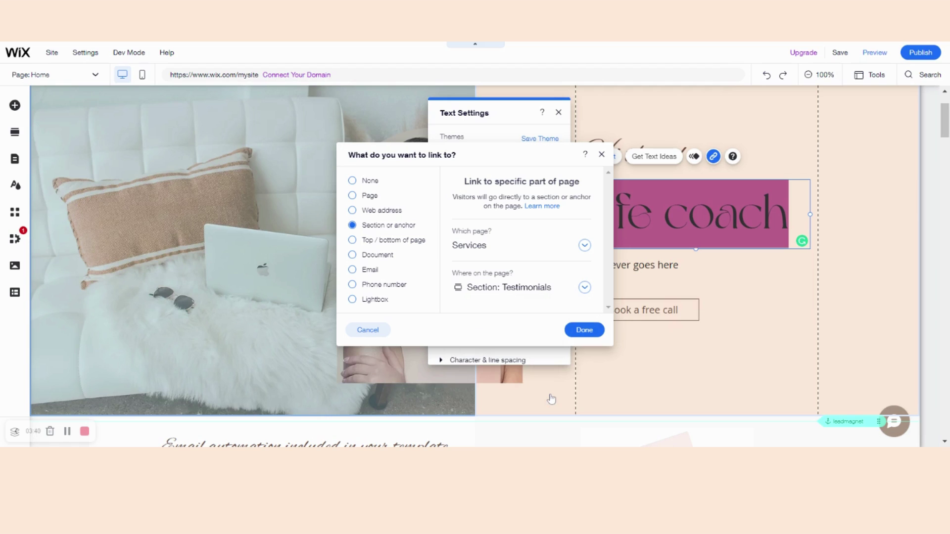
{"action": "left_click", "coordinate": [588, 331]}
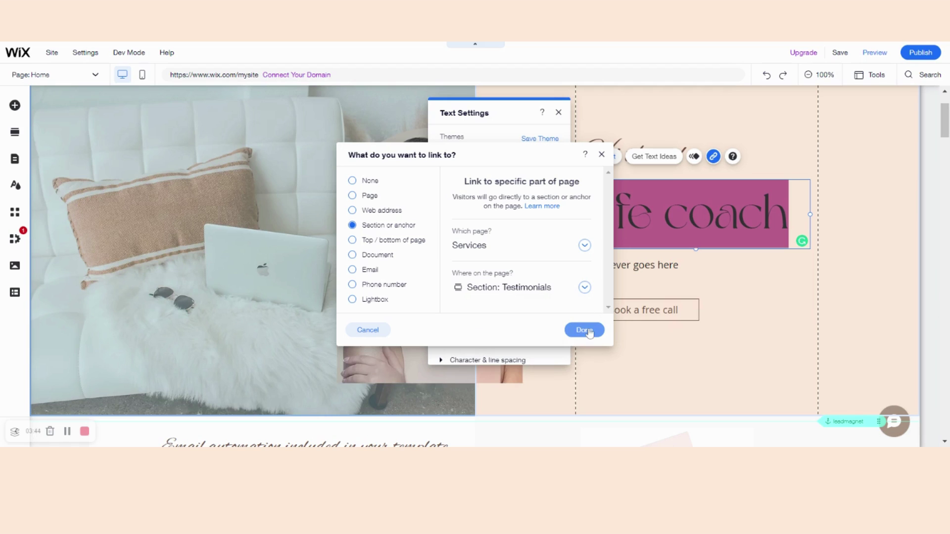
{"action": "left_click", "coordinate": [589, 332]}
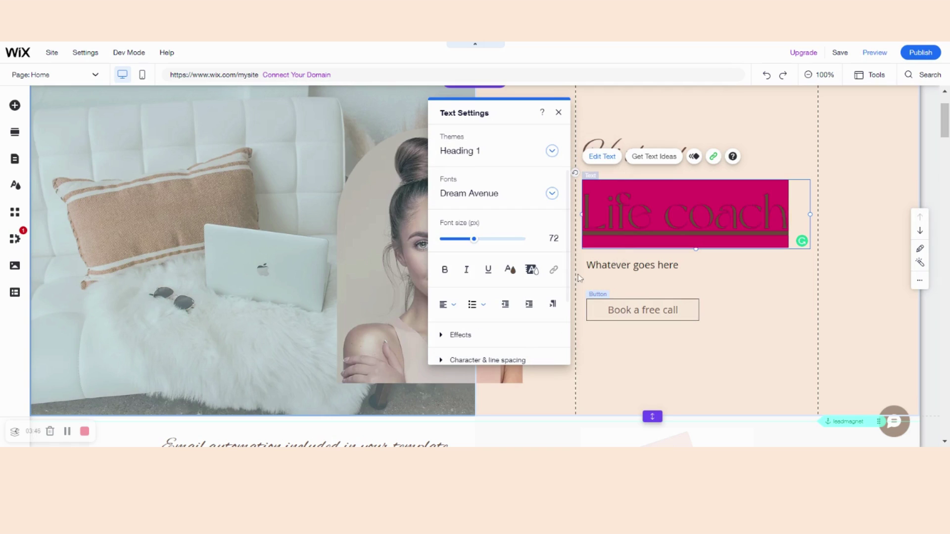
Deselect the "Life coach" heading and undo its link and magenta highlight
{"action": "left_click", "coordinate": [726, 297]}
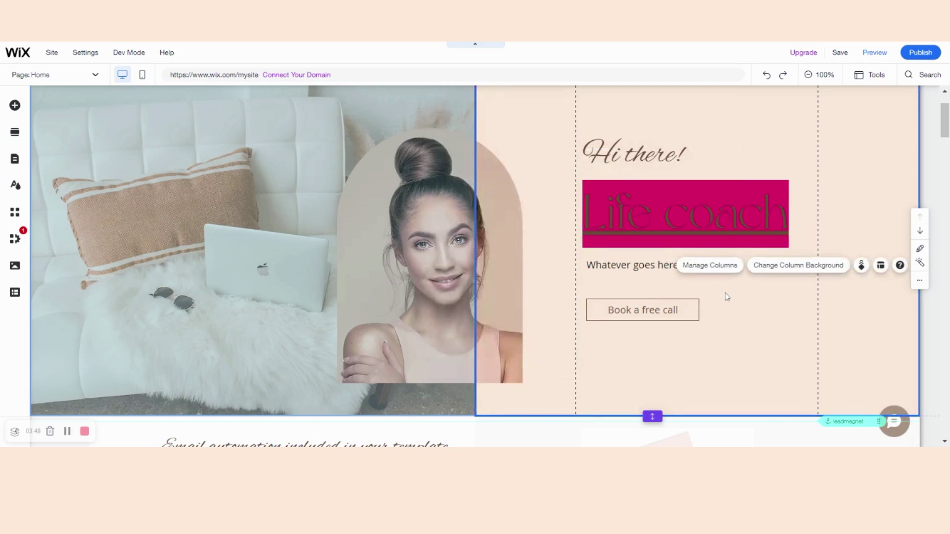
{"action": "left_click", "coordinate": [767, 80]}
{"action": "left_click", "coordinate": [768, 79]}
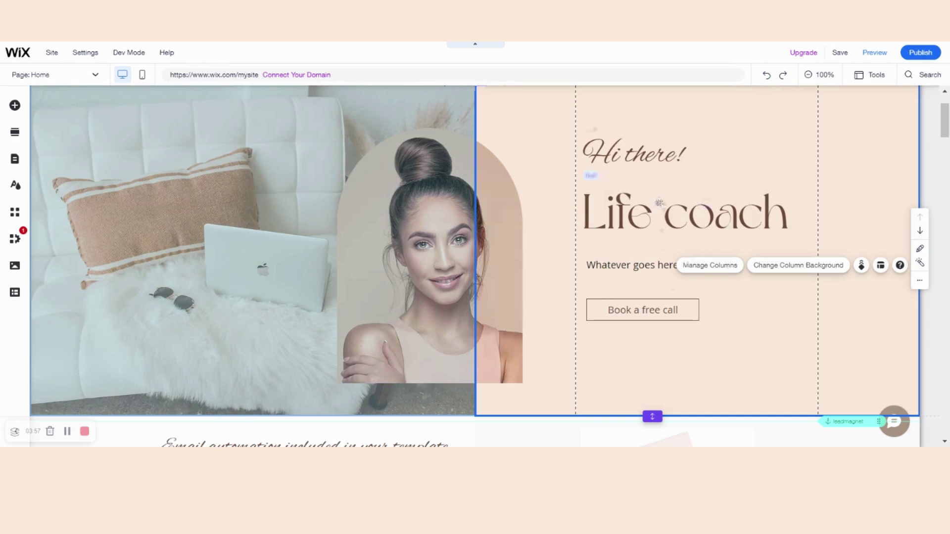
Centre-align the two-paragraph Services description above the service images on the home page
{"action": "scroll", "coordinate": [599, 363], "scroll_direction": "down", "scroll_amount": 5}
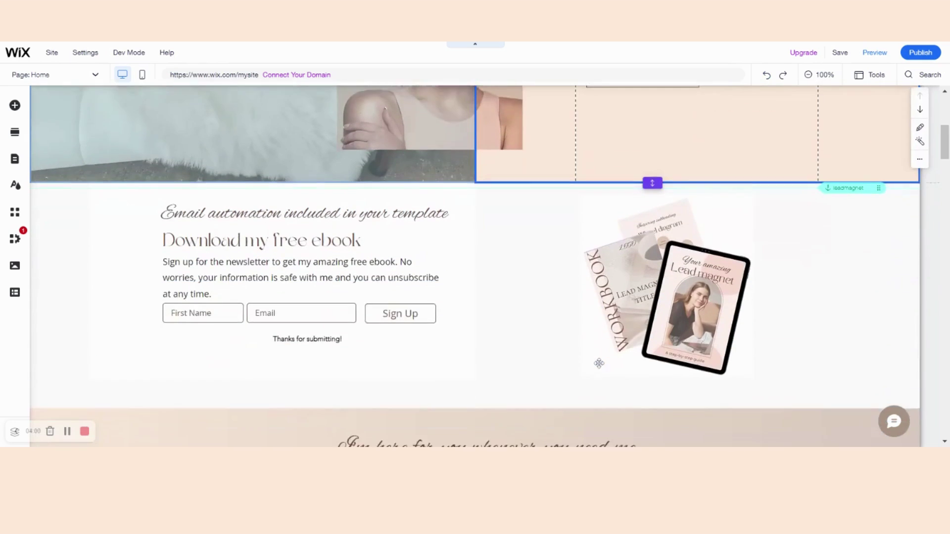
{"action": "scroll", "coordinate": [475, 267], "scroll_direction": "down", "scroll_amount": 8}
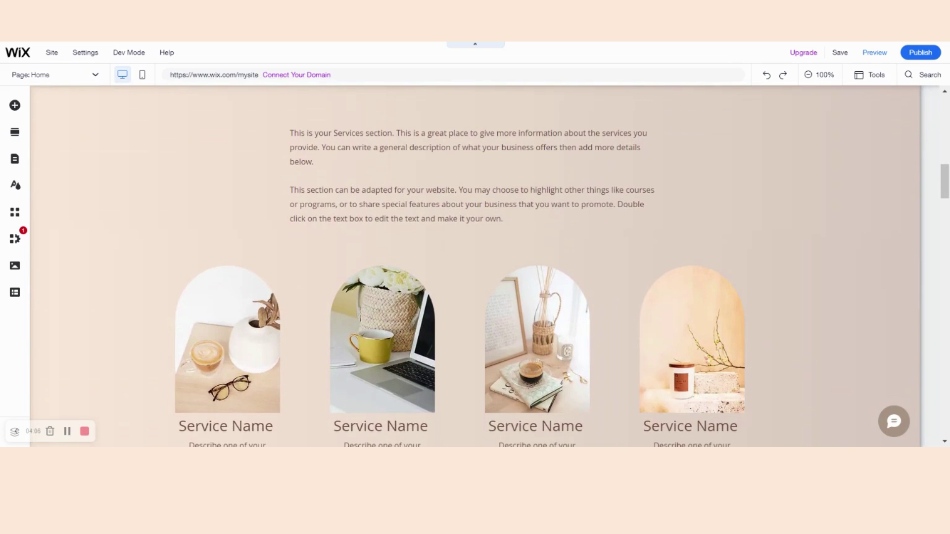
{"action": "left_click", "coordinate": [478, 210]}
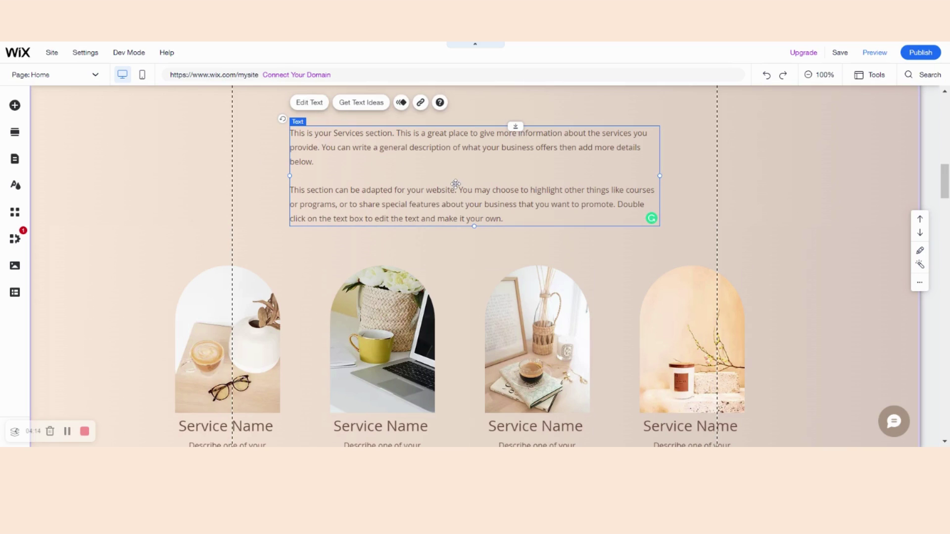
{"action": "left_click", "coordinate": [310, 103]}
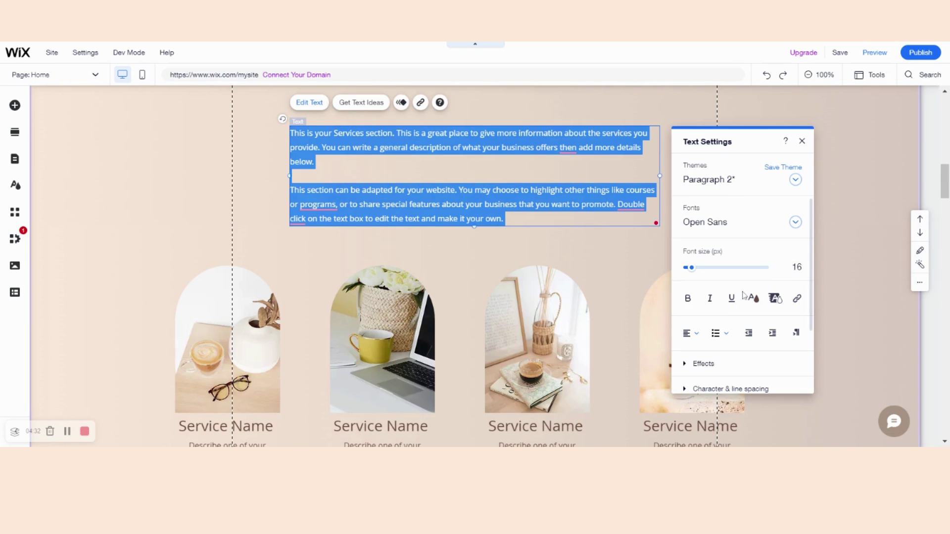
{"action": "left_click", "coordinate": [700, 319]}
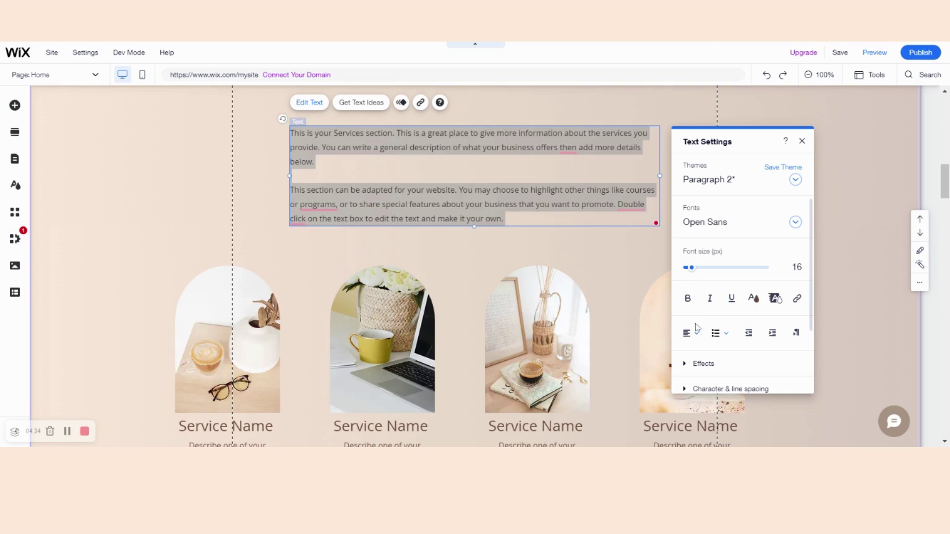
{"action": "left_click", "coordinate": [695, 334]}
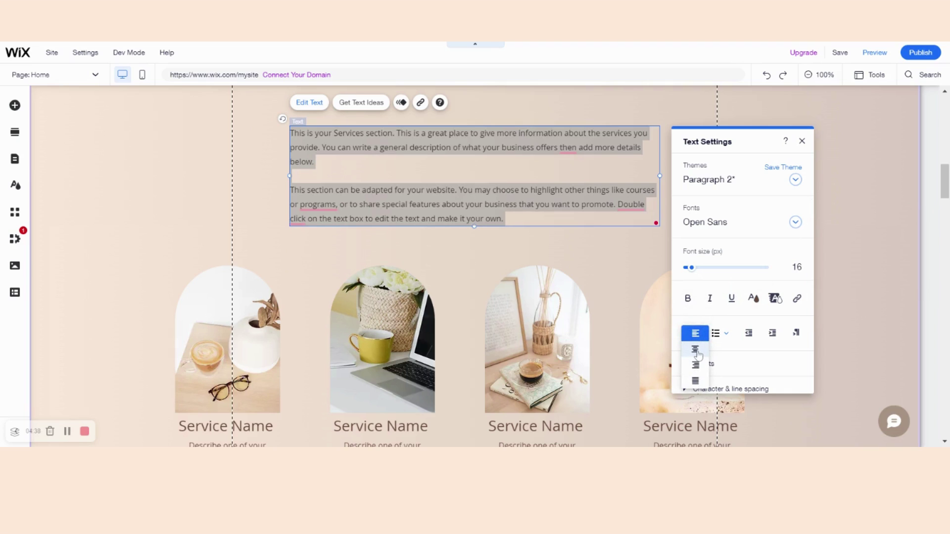
{"action": "left_click", "coordinate": [695, 350]}
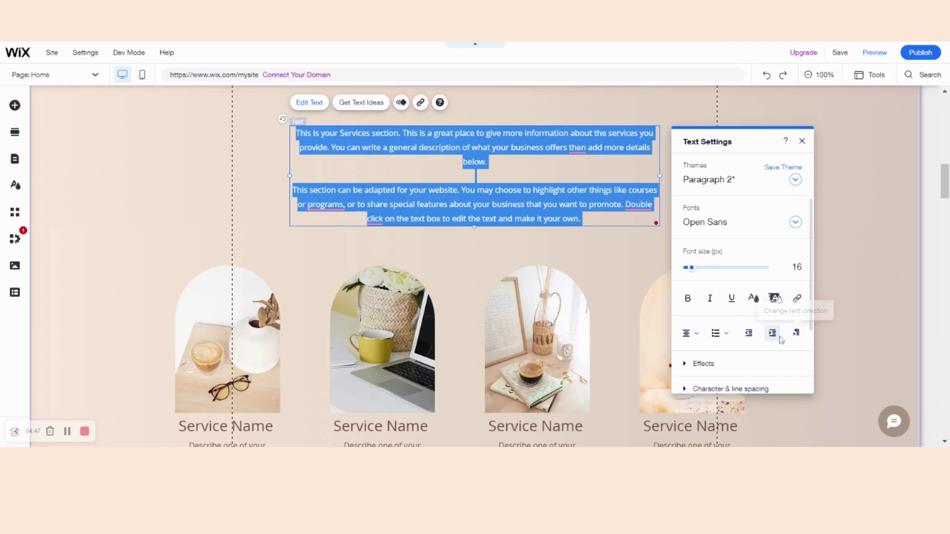
Try the right-to-left text direction and text effect B on the Services description, reverting both
{"action": "left_click", "coordinate": [796, 334]}
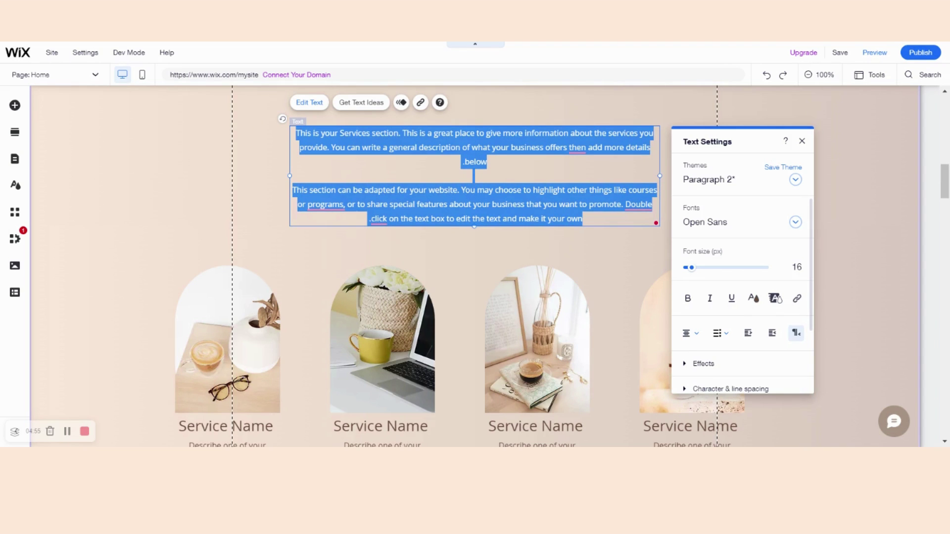
{"action": "left_click", "coordinate": [796, 335]}
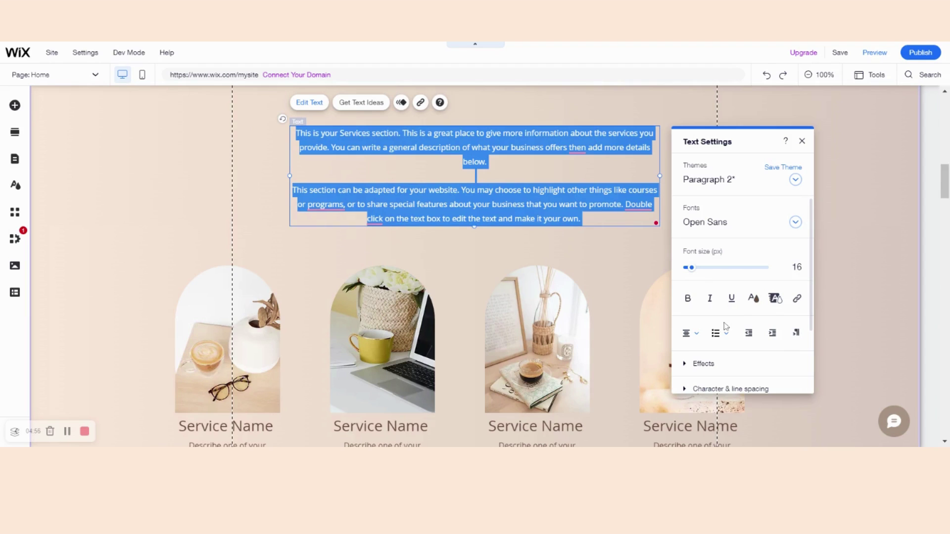
{"action": "scroll", "coordinate": [723, 327], "scroll_direction": "down", "scroll_amount": 2}
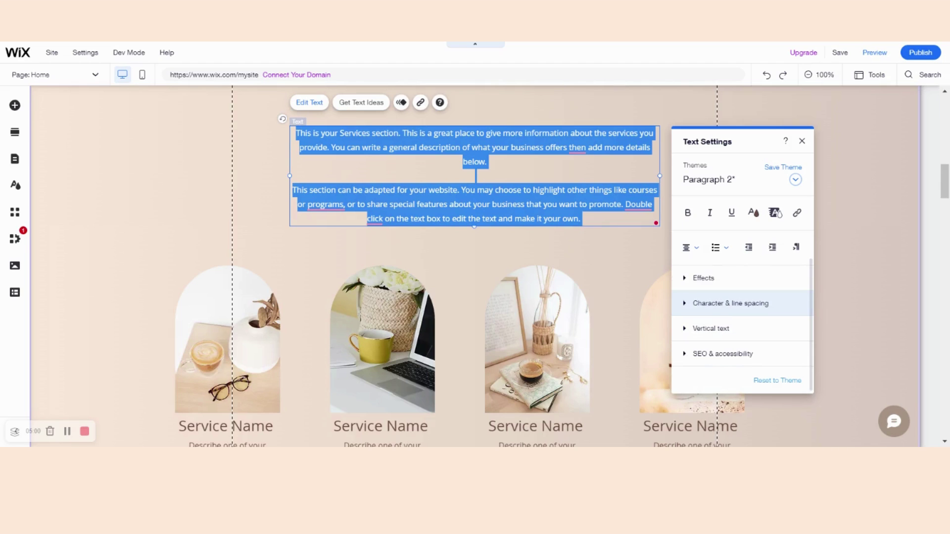
{"action": "left_click", "coordinate": [688, 279]}
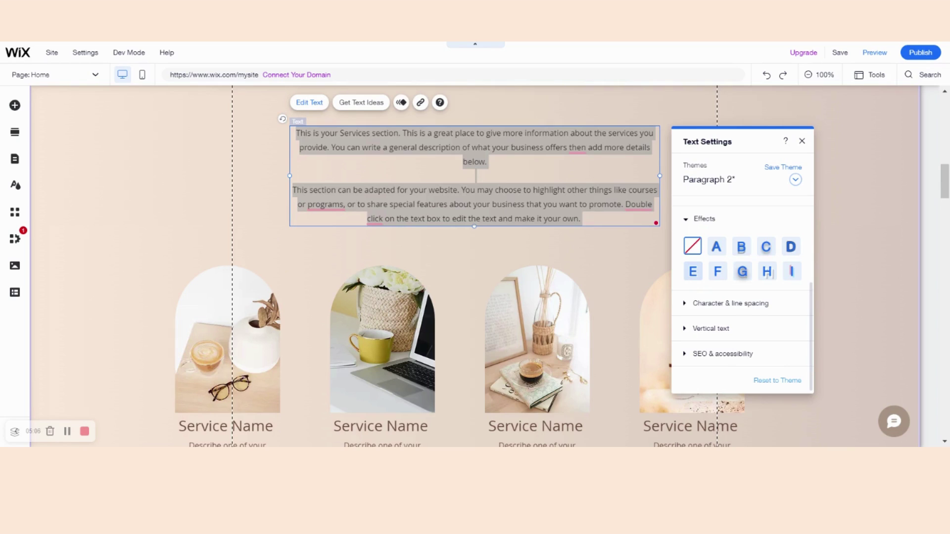
{"action": "left_click", "coordinate": [741, 256]}
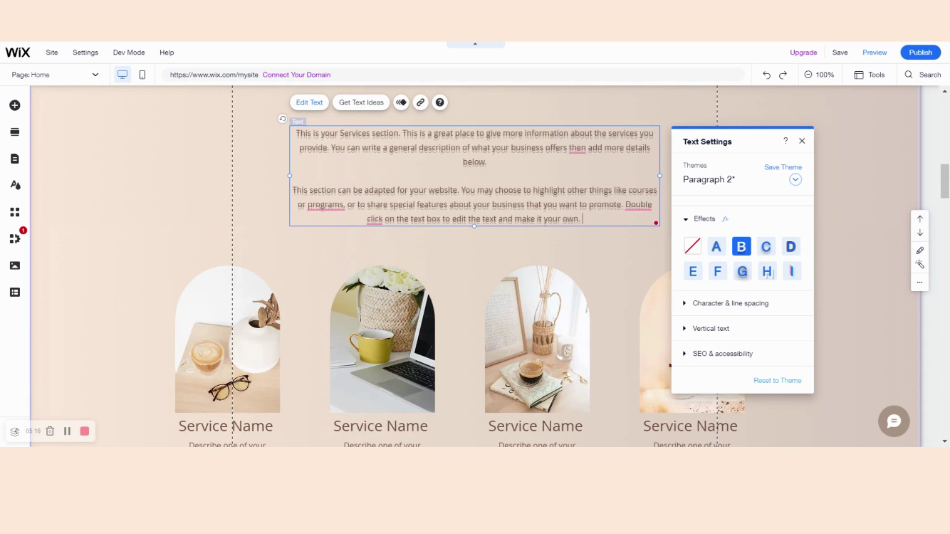
{"action": "left_click", "coordinate": [621, 265]}
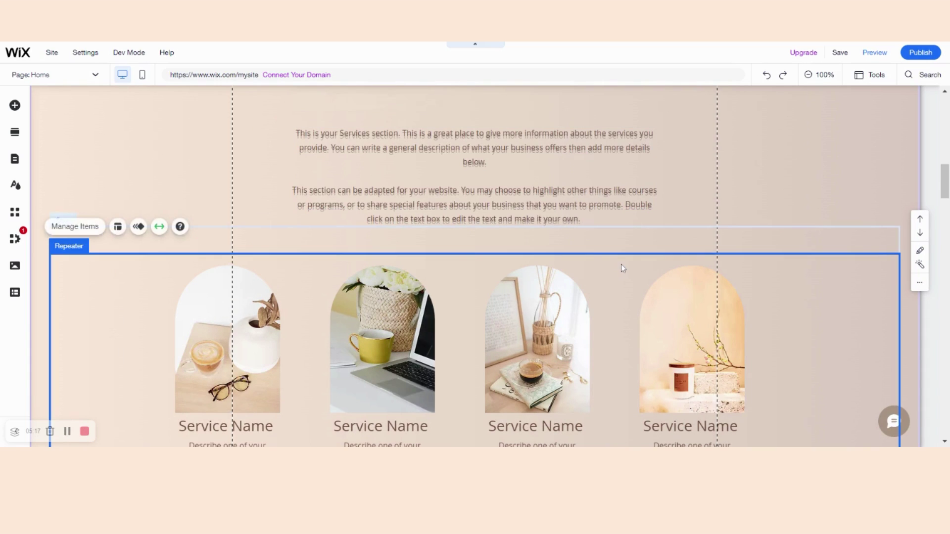
{"action": "left_click", "coordinate": [594, 197]}
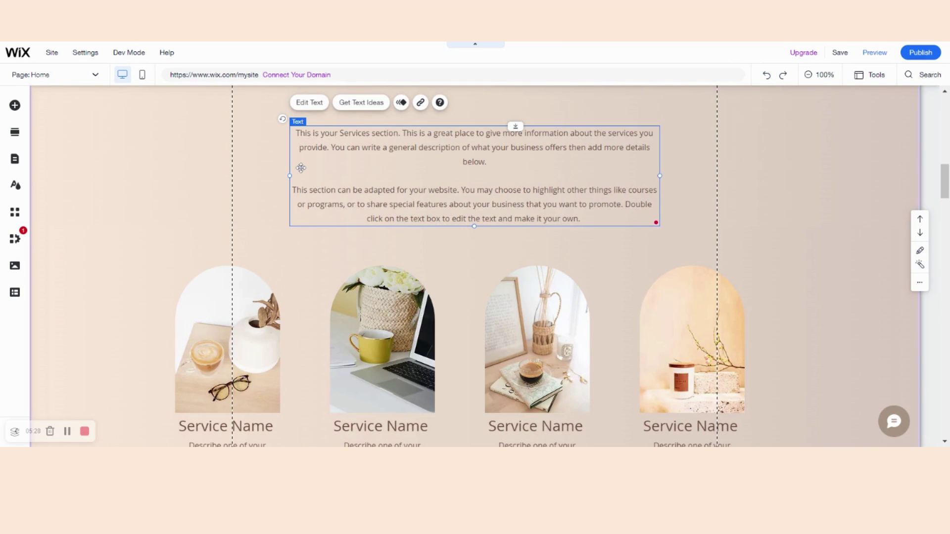
Set the Services description's custom line spacing to 2.1 and view its HTML tag setting
{"action": "double_click", "coordinate": [334, 153]}
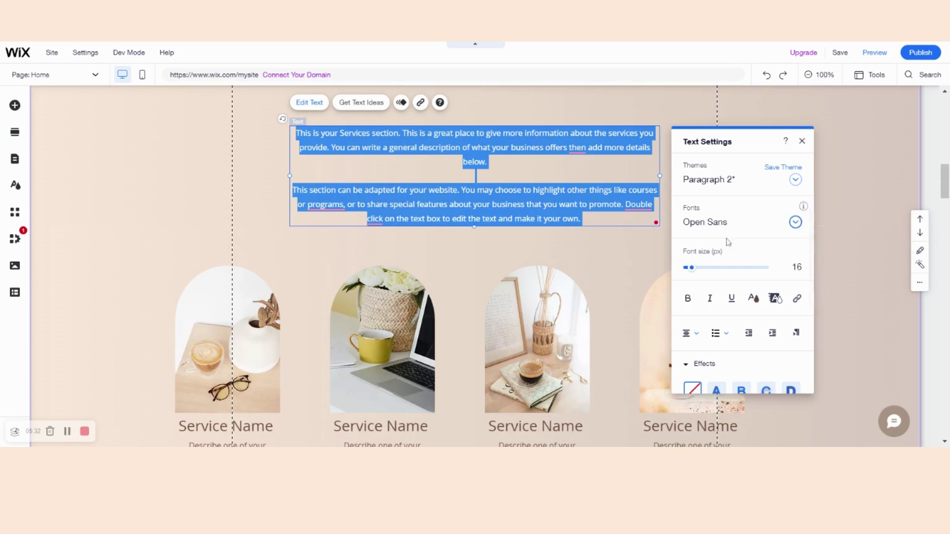
{"action": "scroll", "coordinate": [727, 276], "scroll_direction": "down", "scroll_amount": 3}
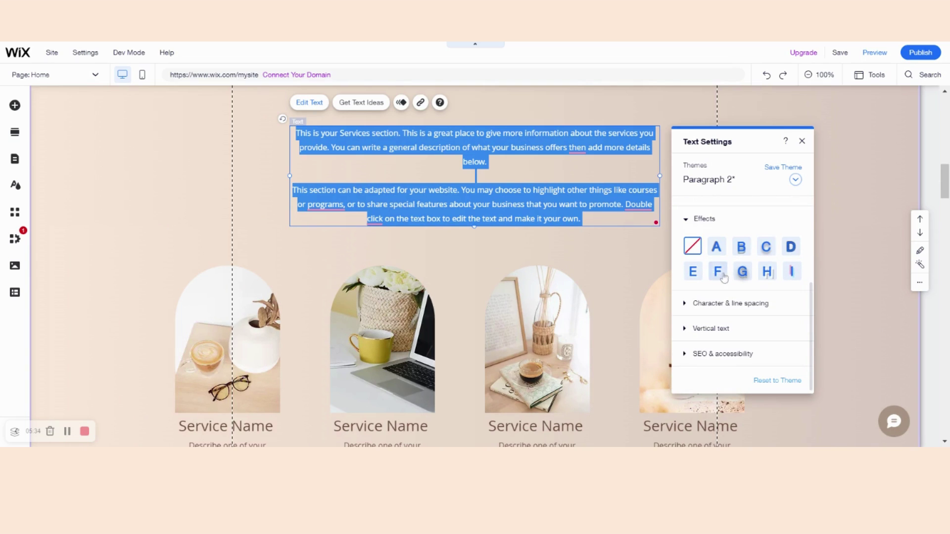
{"action": "left_click", "coordinate": [686, 308]}
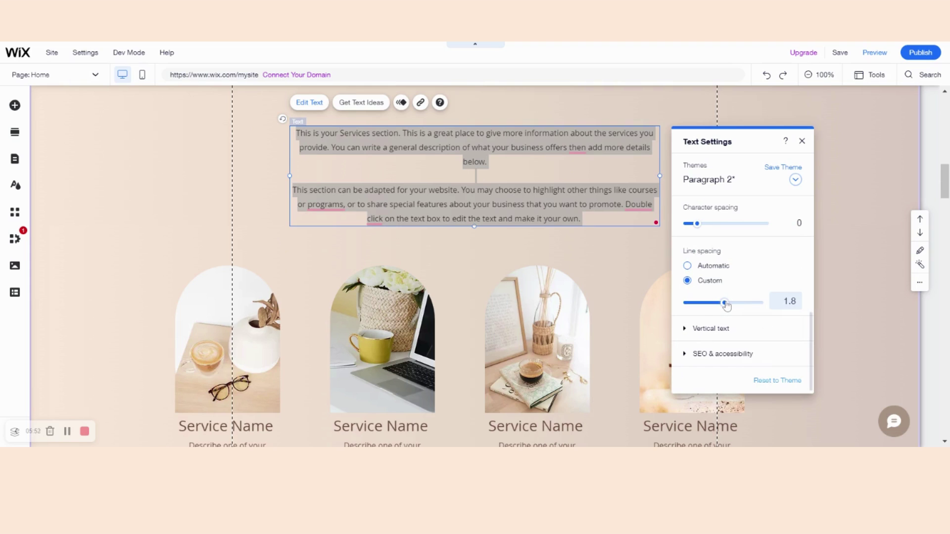
{"action": "left_click_drag", "start_coordinate": [726, 305], "coordinate": [734, 303]}
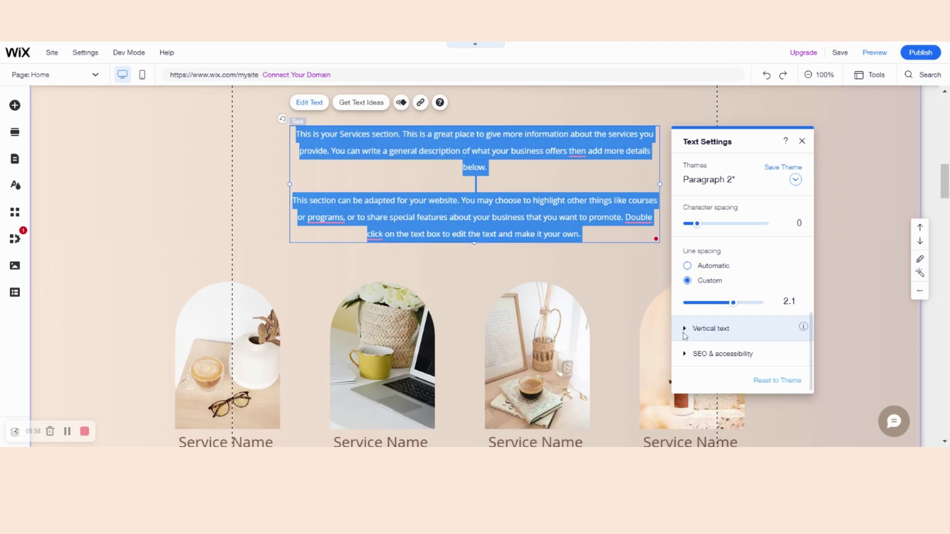
{"action": "left_click", "coordinate": [685, 355]}
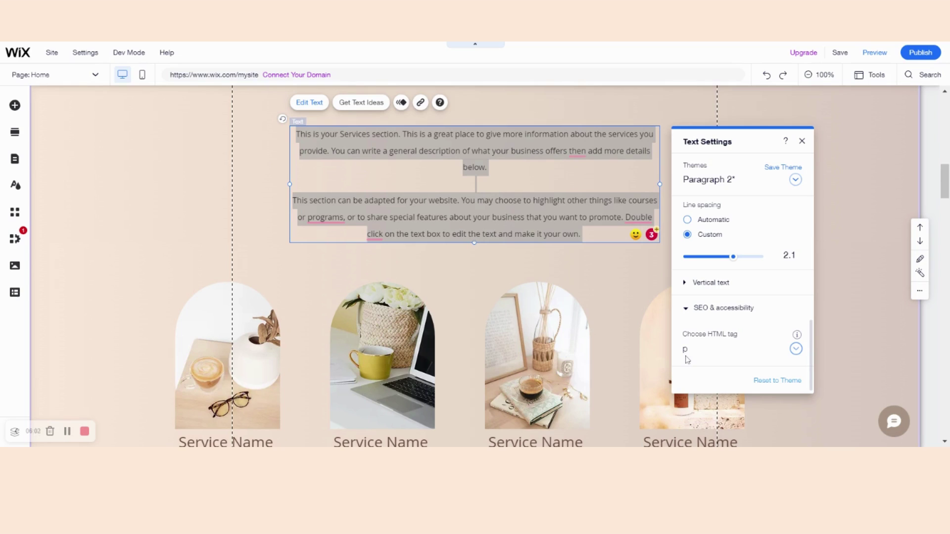
{"action": "left_click", "coordinate": [685, 308]}
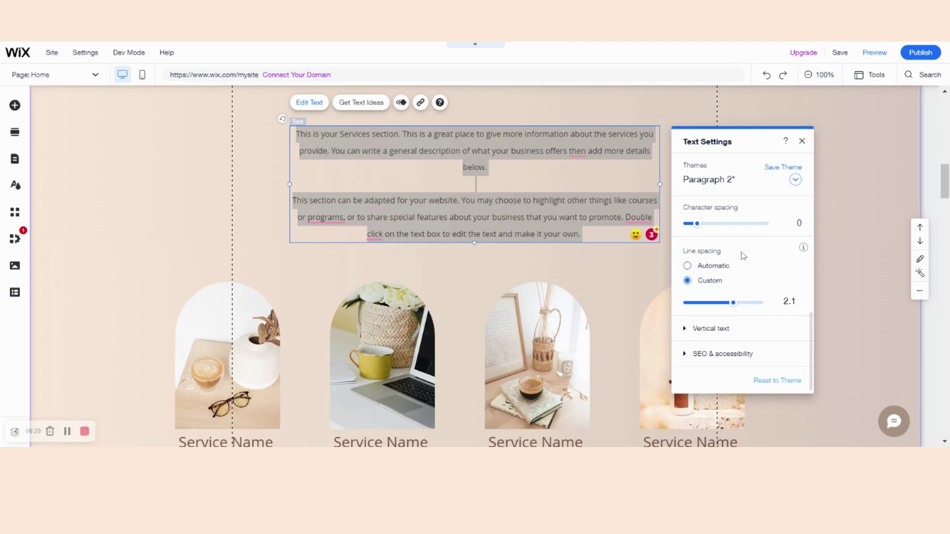
View the link options for the word "below" in the Services description without adding a link
{"action": "scroll", "coordinate": [740, 248], "scroll_direction": "up", "scroll_amount": 3}
{"action": "left_click", "coordinate": [544, 200]}
{"action": "left_click", "coordinate": [544, 201]}
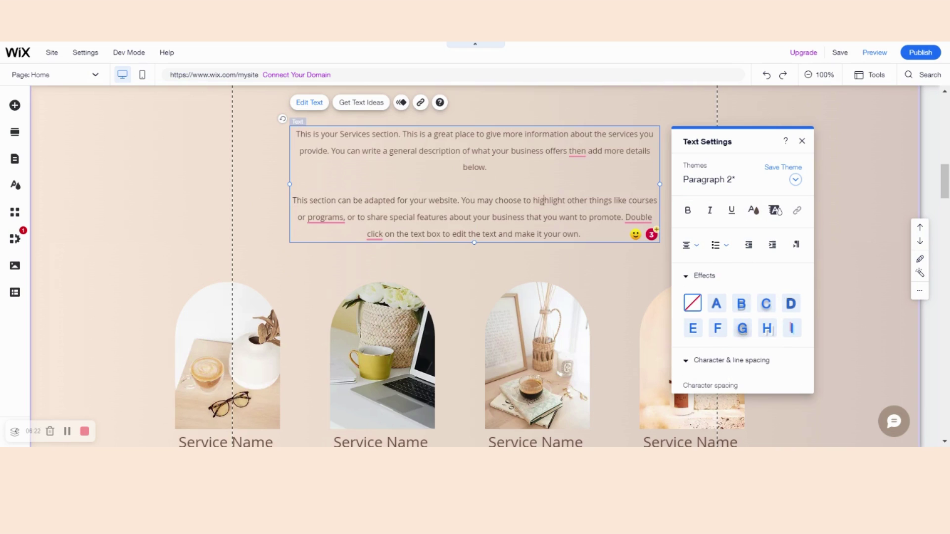
{"action": "left_click_drag", "start_coordinate": [463, 167], "coordinate": [485, 167]}
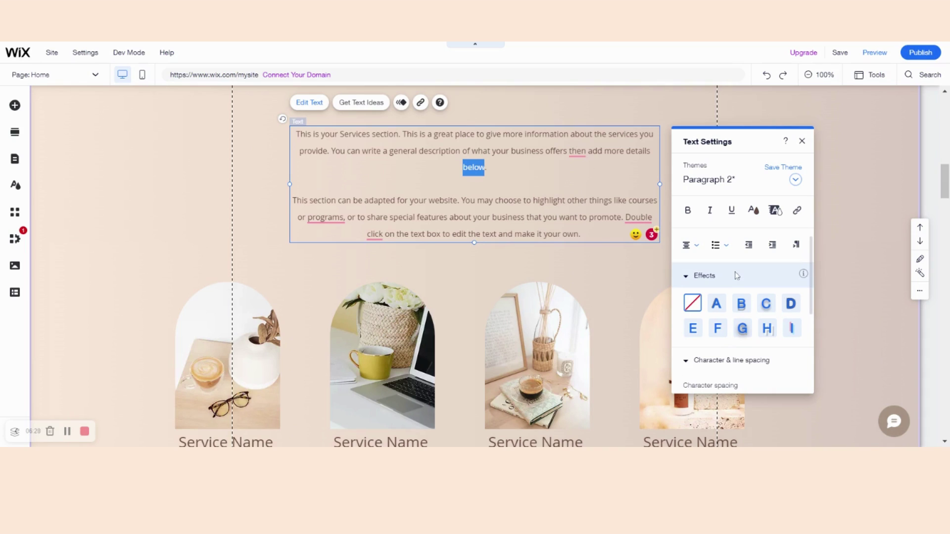
{"action": "left_click", "coordinate": [797, 210]}
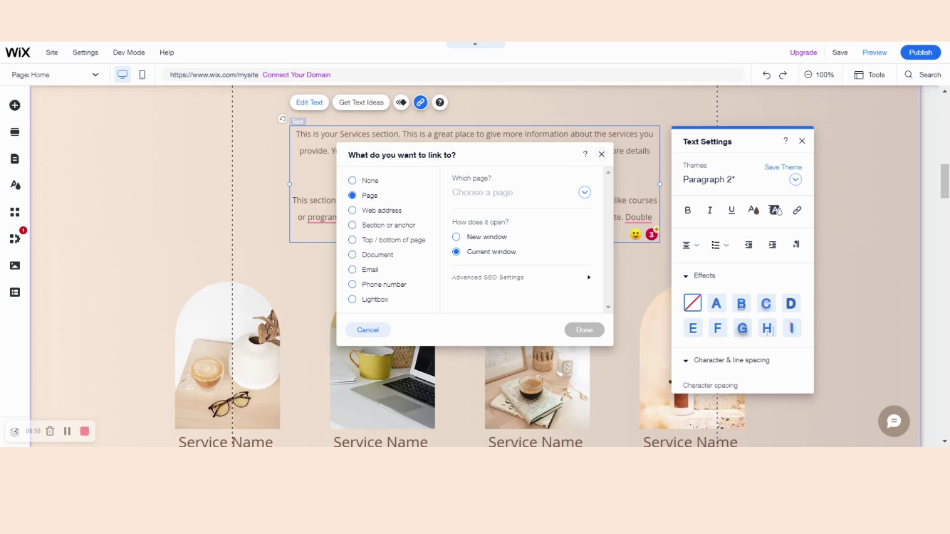
{"action": "left_click", "coordinate": [602, 156]}
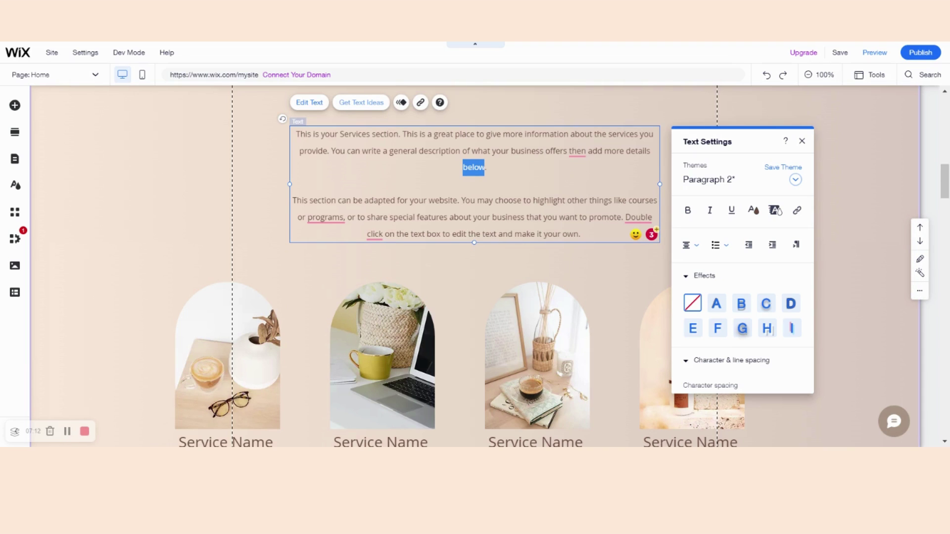
Generate text ideas for the Services description using the Coaching Landing Page site type and the Programs topic
{"action": "left_click", "coordinate": [374, 105]}
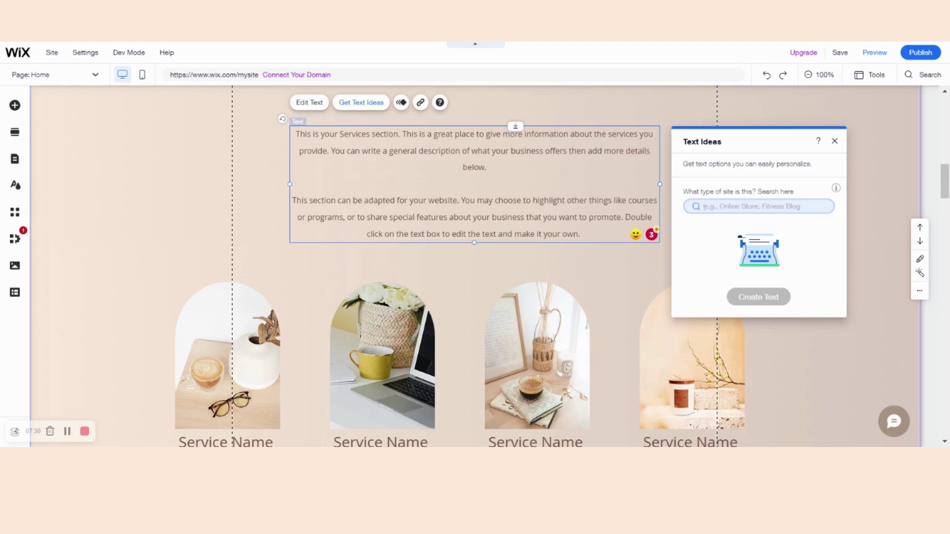
{"action": "type", "text": "coaching"}
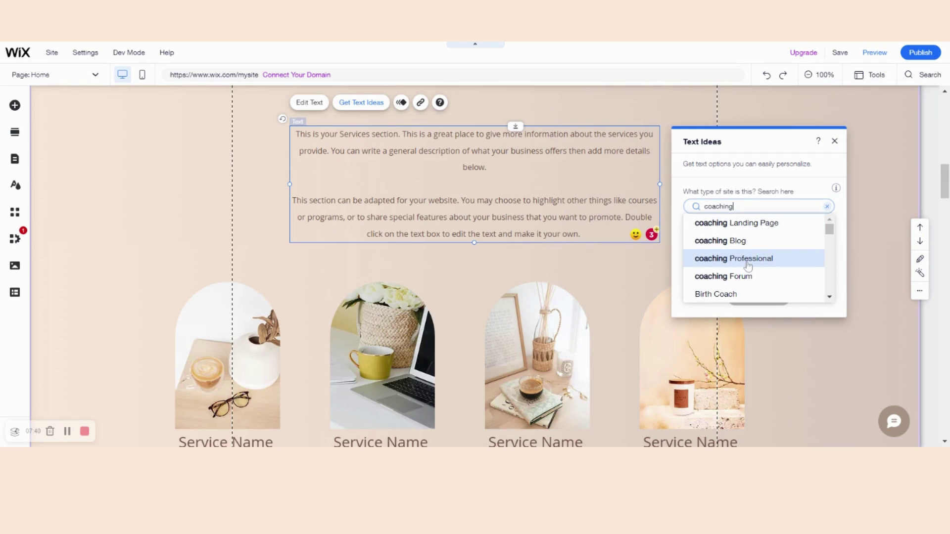
{"action": "left_click", "coordinate": [771, 233]}
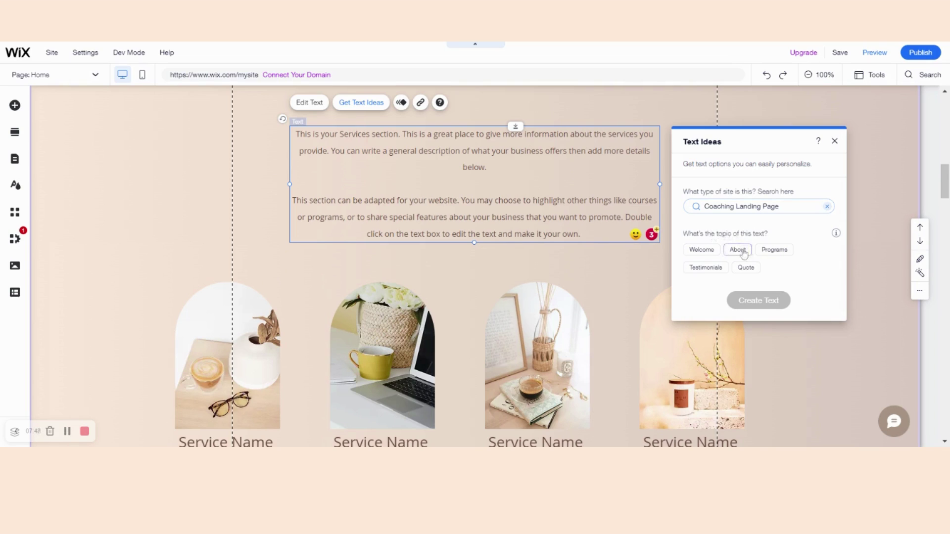
{"action": "left_click", "coordinate": [775, 251]}
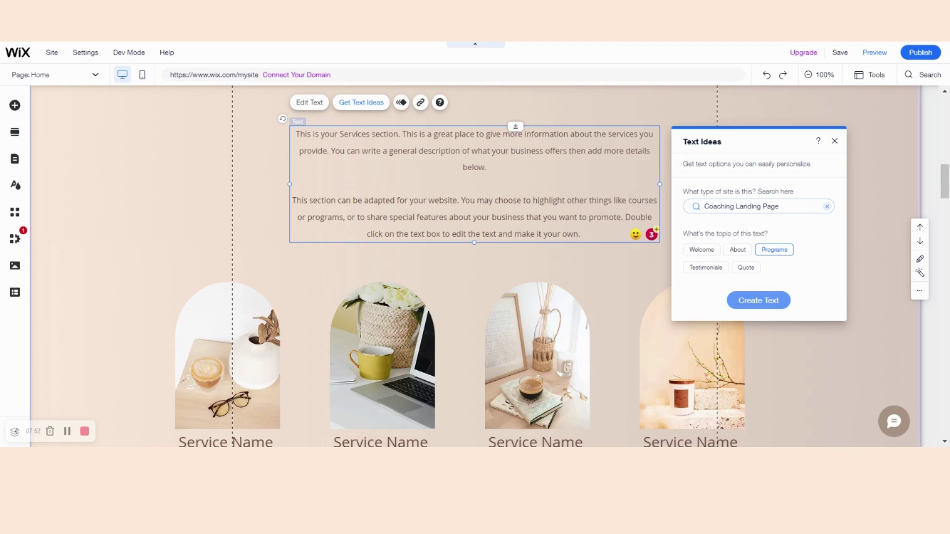
{"action": "left_click", "coordinate": [773, 301]}
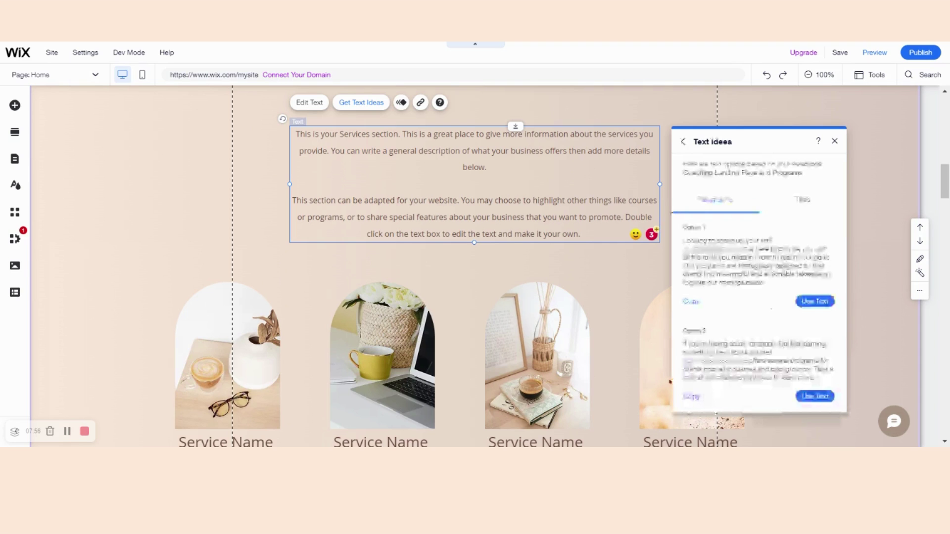
Review the suggested paragraph and title options for the Coaching Landing Page programs text
{"action": "scroll", "coordinate": [751, 241], "scroll_direction": "down", "scroll_amount": 1}
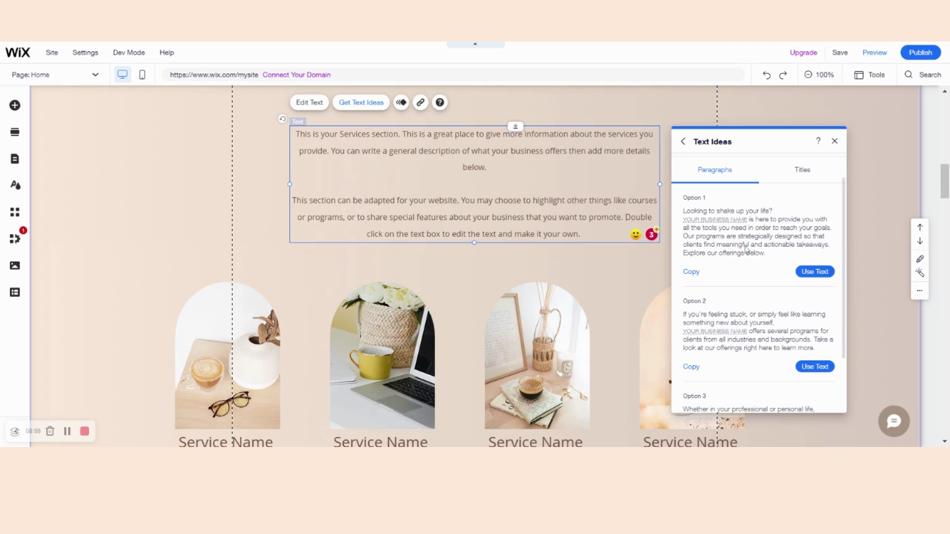
{"action": "scroll", "coordinate": [732, 293], "scroll_direction": "down", "scroll_amount": 3}
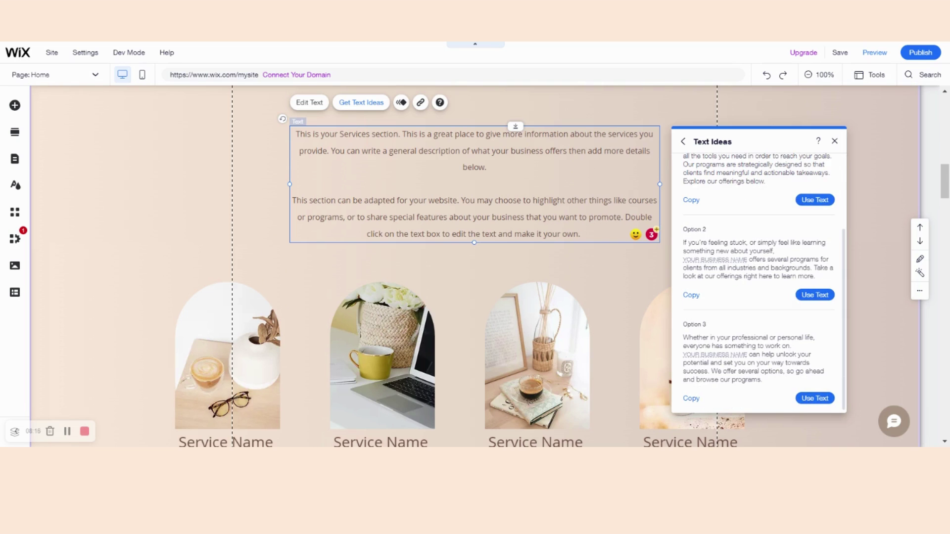
{"action": "mouse_move", "coordinate": [724, 356]}
{"action": "scroll", "coordinate": [742, 297], "scroll_direction": "up", "scroll_amount": 3}
{"action": "left_click", "coordinate": [804, 178]}
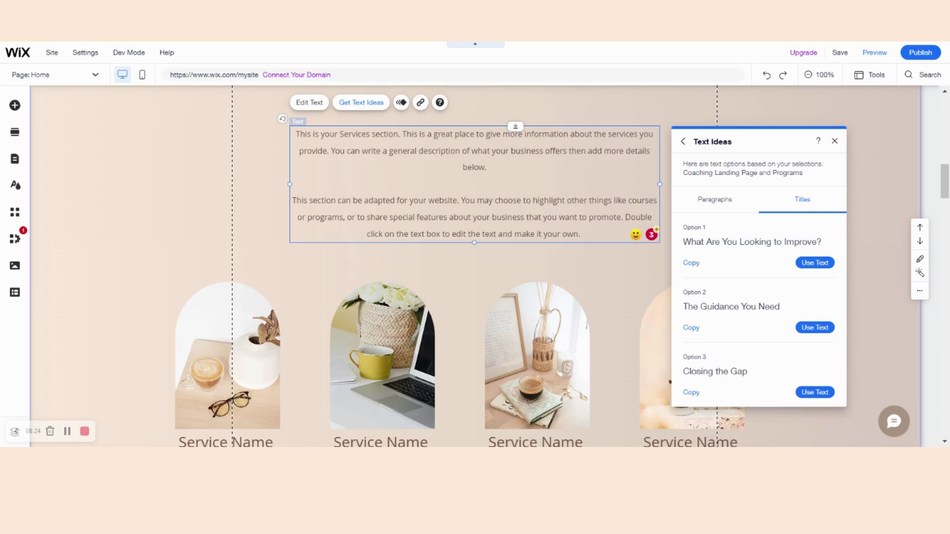
Replace the Services description with the Option 1 paragraph suggestion, "Looking to shake up your life?", and deselect the text
{"action": "left_click", "coordinate": [718, 202]}
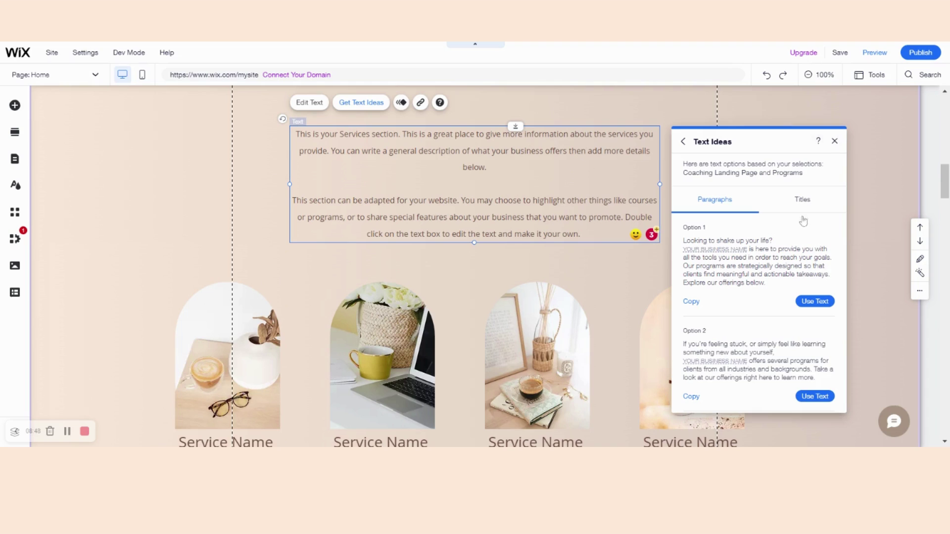
{"action": "left_click", "coordinate": [815, 301]}
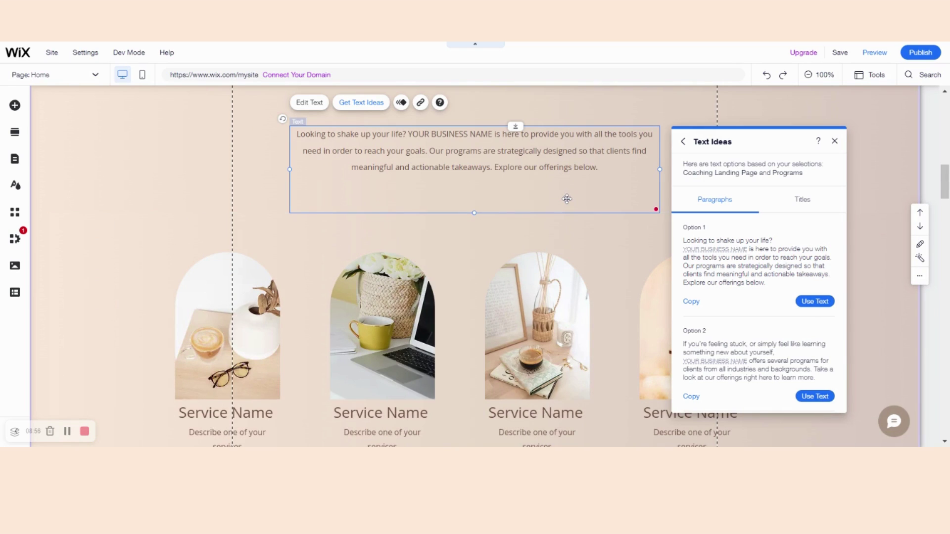
{"action": "left_click", "coordinate": [598, 246]}
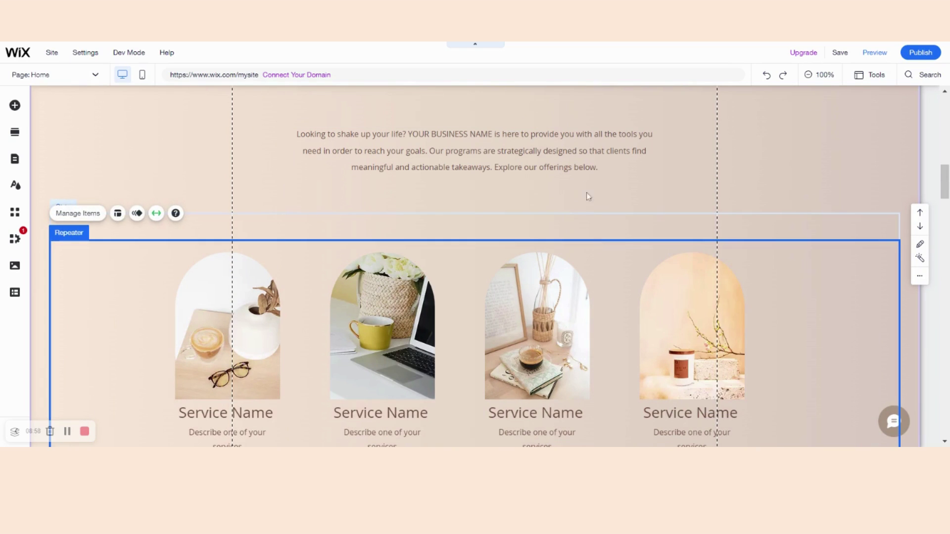
Replace the placeholder "YOUR BUSINESS NAME" in the Services description with "My Business"
{"action": "left_click", "coordinate": [607, 188]}
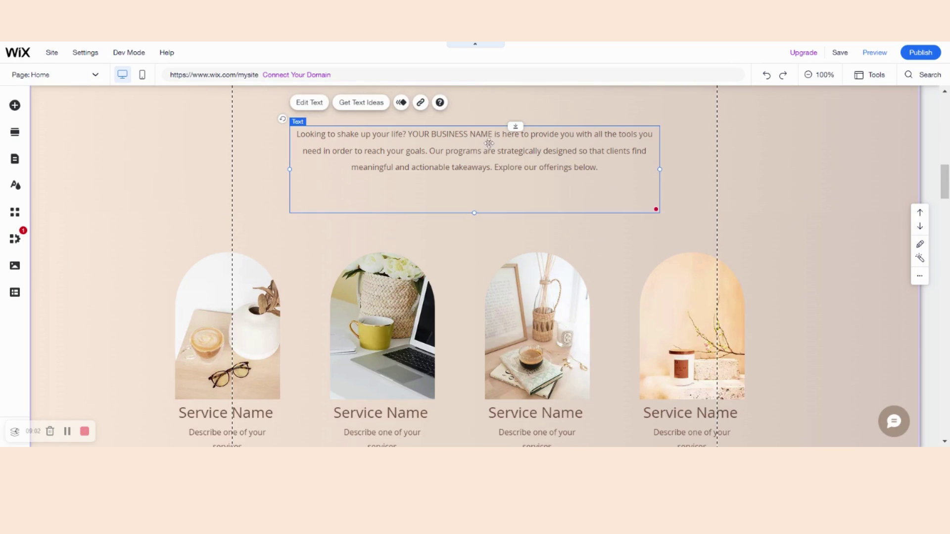
{"action": "left_click_drag", "start_coordinate": [492, 135], "coordinate": [493, 135]}
{"action": "double_click", "coordinate": [473, 135]}
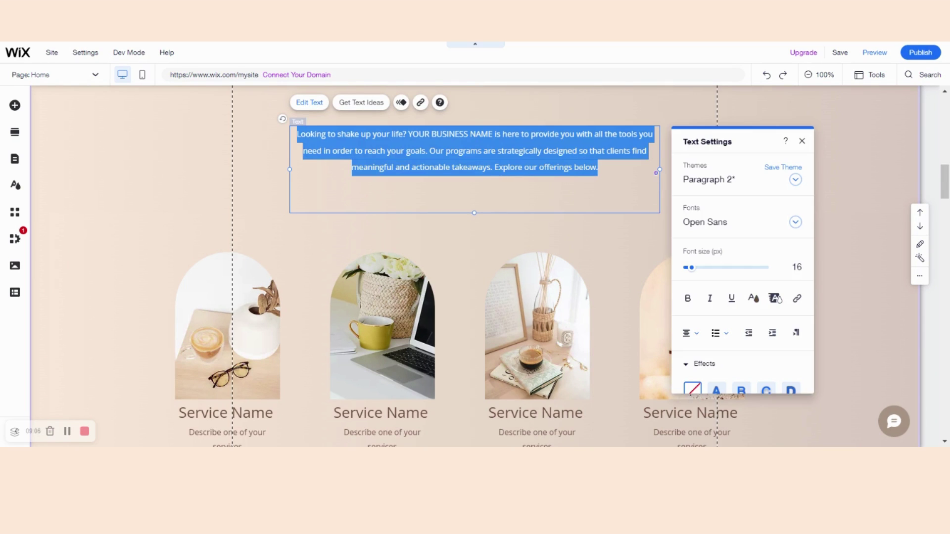
{"action": "left_click", "coordinate": [492, 134]}
{"action": "left_click_drag", "start_coordinate": [493, 134], "coordinate": [407, 134]}
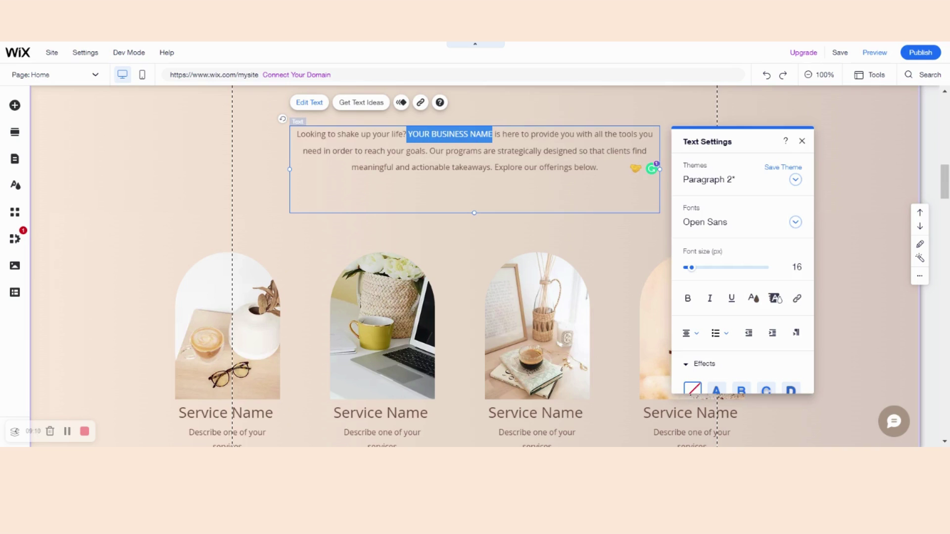
{"action": "key", "text": "BackSpace"}
{"action": "type", "text": "My B"}
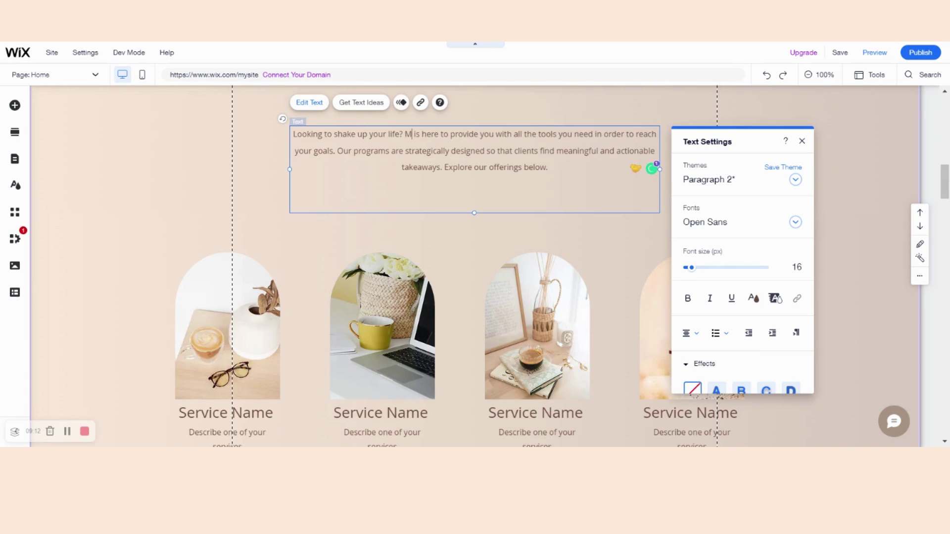
{"action": "type", "text": "usiness"}
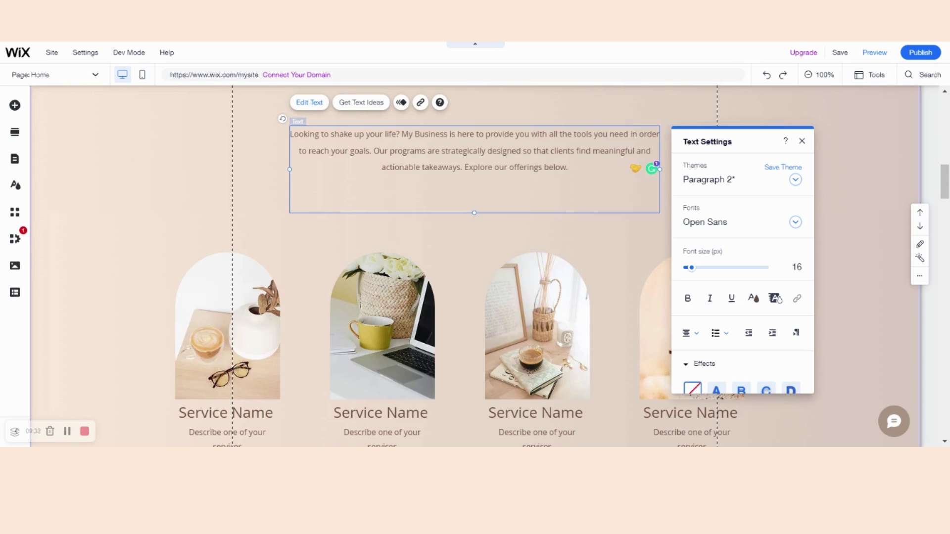
{"action": "scroll", "coordinate": [474, 267], "scroll_direction": "up", "scroll_amount": 1}
{"action": "scroll", "coordinate": [474, 267], "scroll_direction": "up", "scroll_amount": 5}
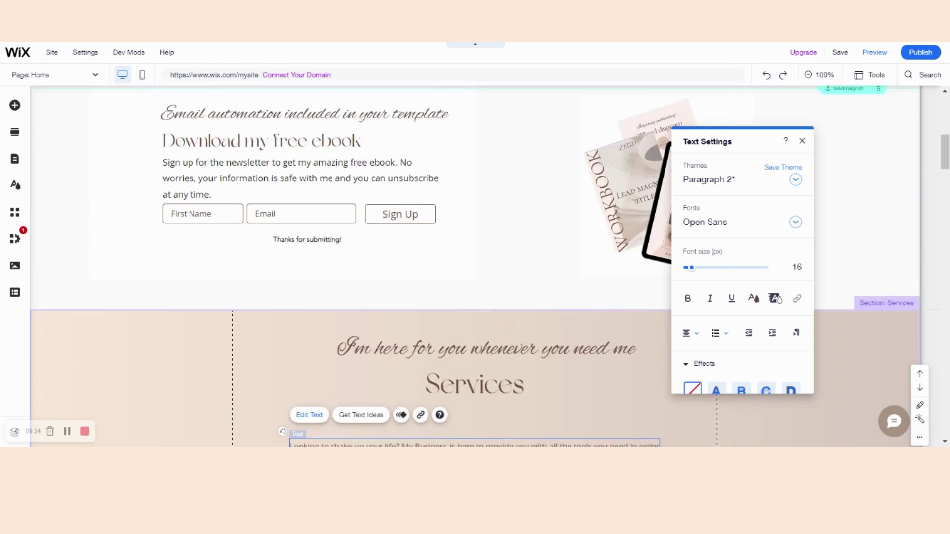
{"action": "scroll", "coordinate": [474, 267], "scroll_direction": "down", "scroll_amount": 3}
{"action": "scroll", "coordinate": [273, 280], "scroll_direction": "down", "scroll_amount": 3}
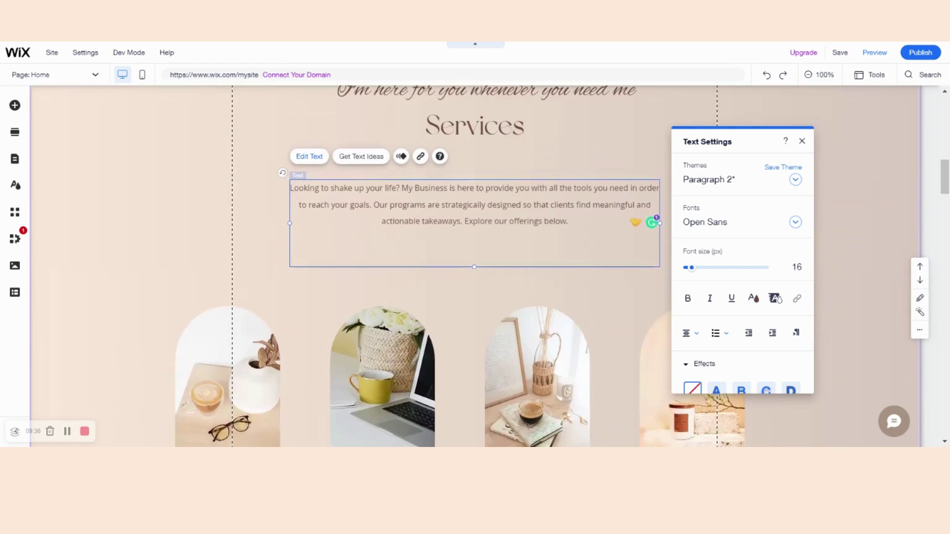